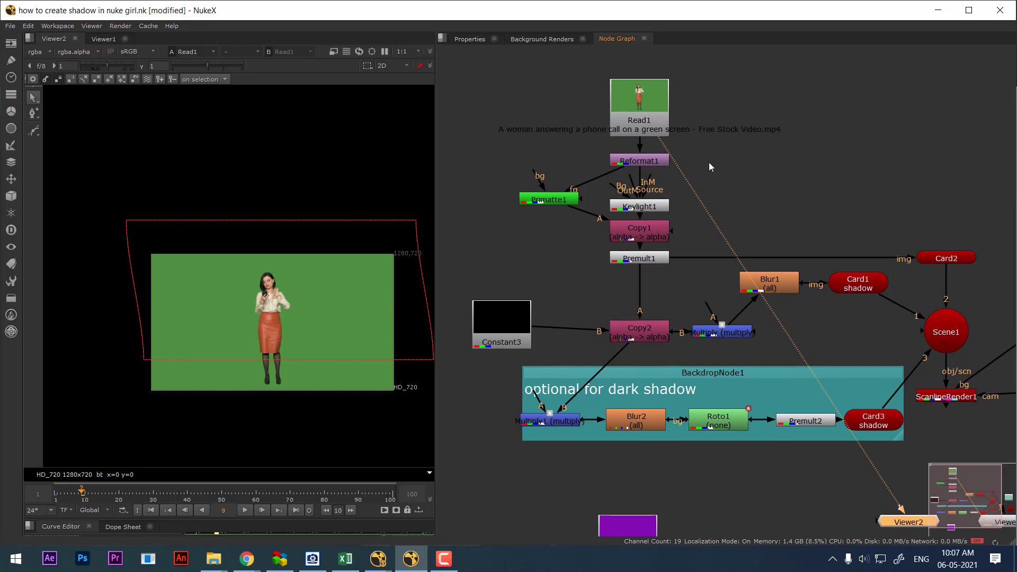
Step: Display the output of the Reformat1 node and of the Primatte1 keyer in the viewer
left_click(660, 160)
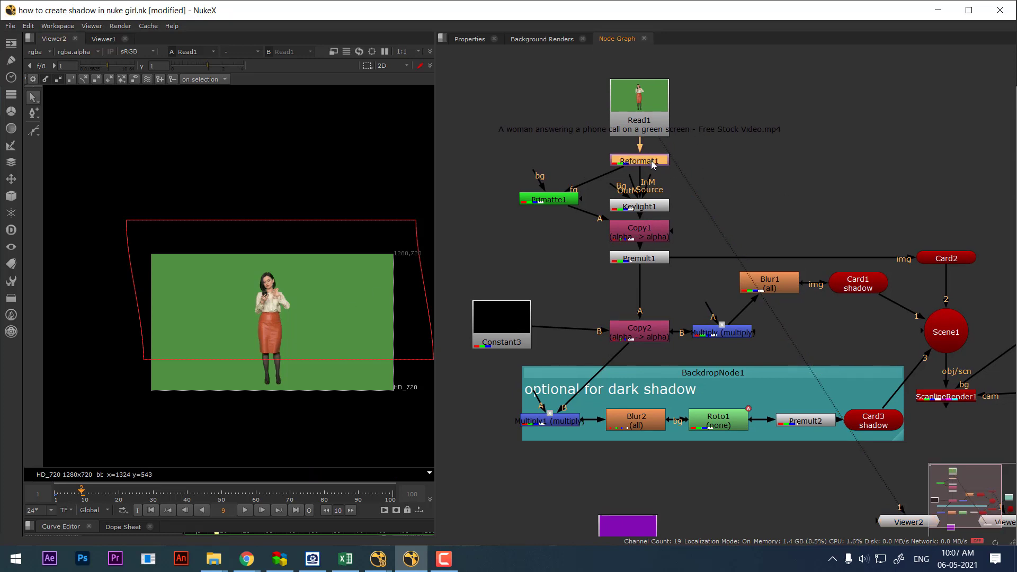
key("1")
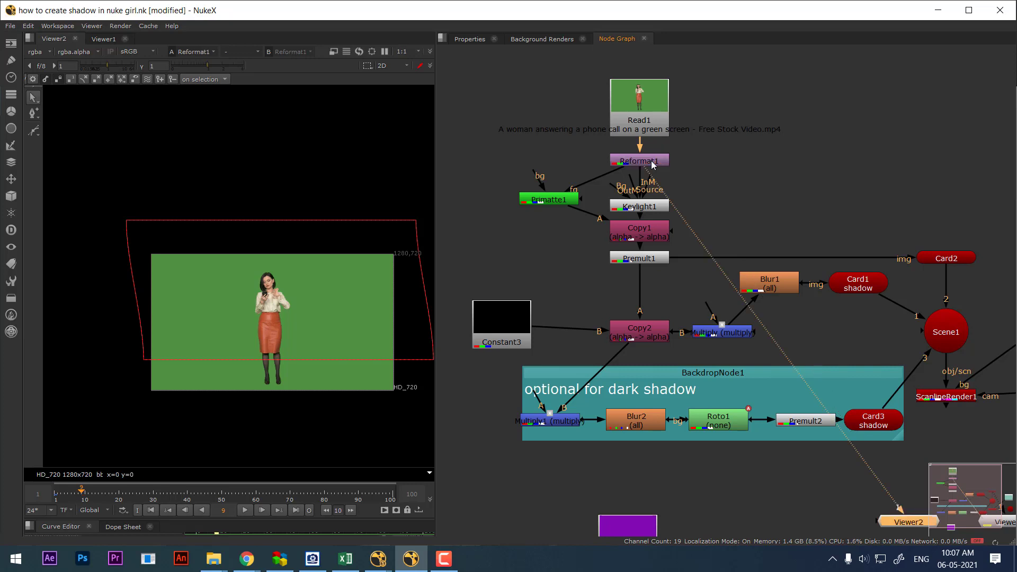
left_click(550, 200)
key("1")
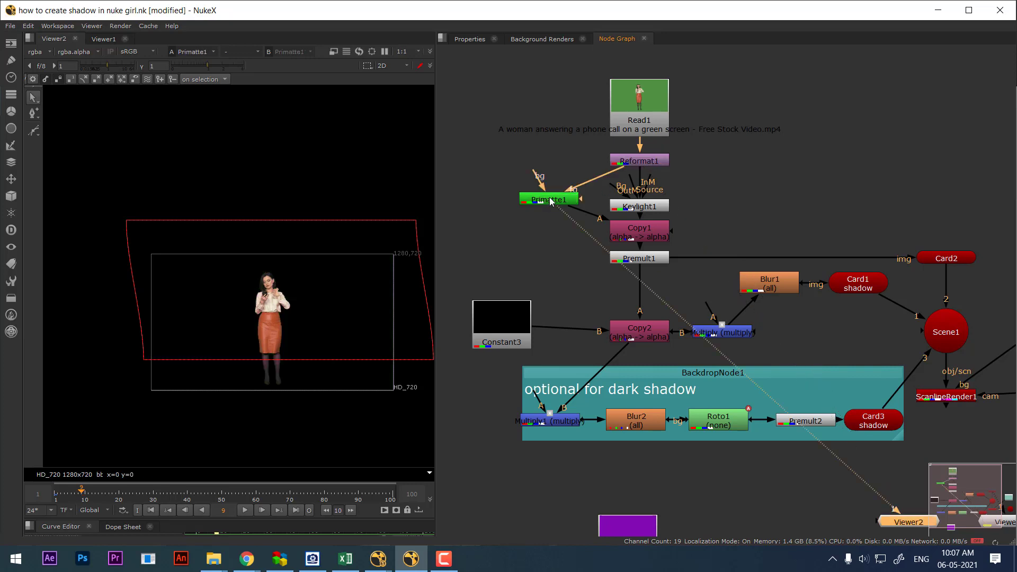
Step: Display the Copy1 node's output in the viewer and review its alpha channel copy settings
left_click(650, 238)
key("1")
double_click(650, 238)
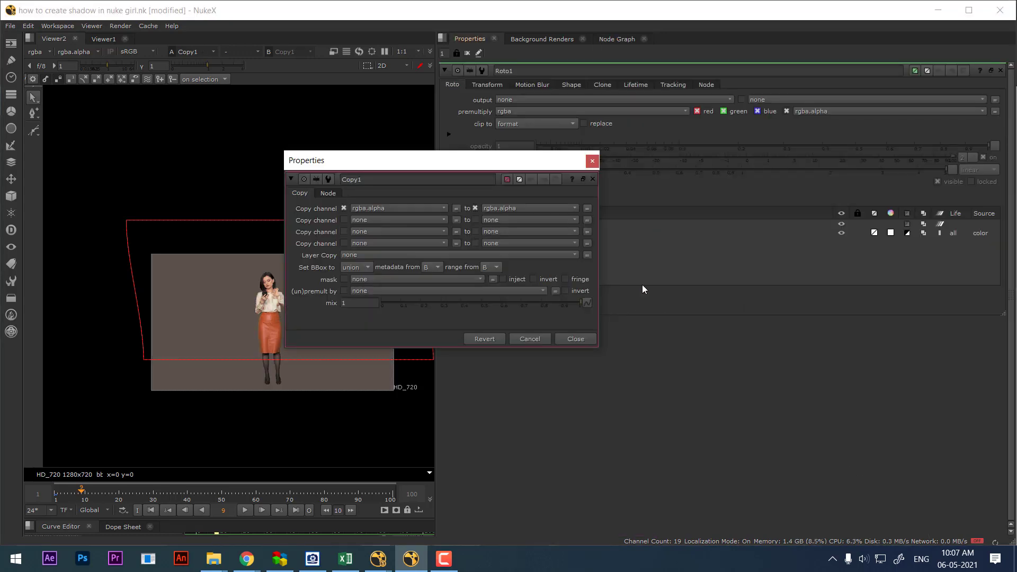
left_click(583, 342)
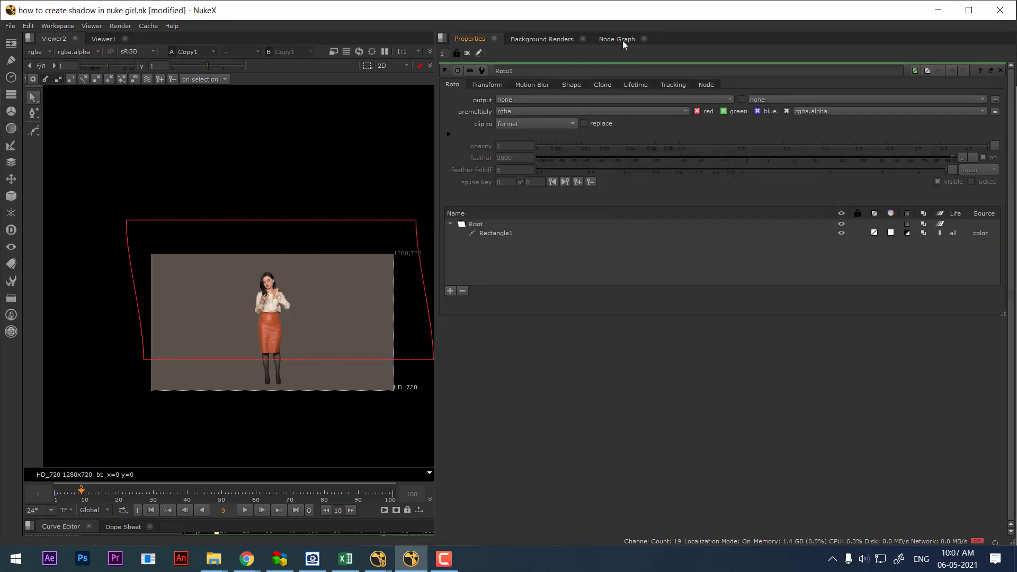
left_click(619, 39)
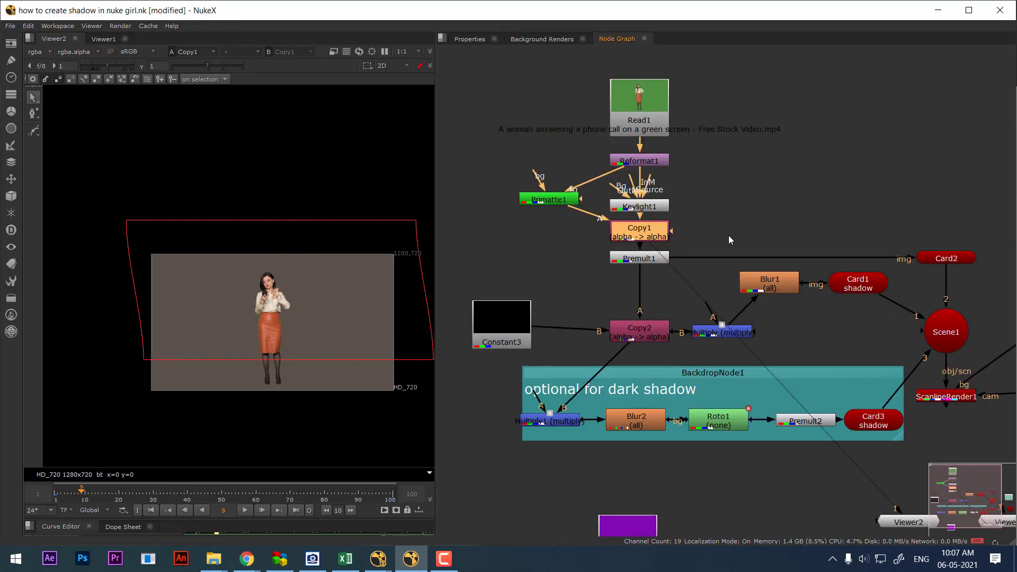
Step: Disable the Keylight1 node to compare the Copy1 output without it, and re-enable the node
left_click(654, 210)
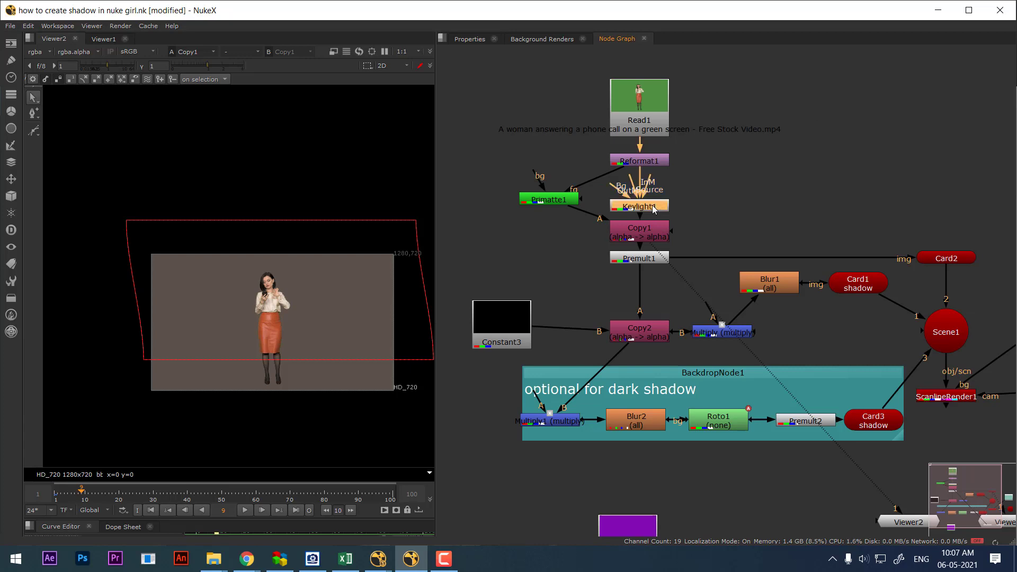
key("d")
scroll(312, 283, "up", 3)
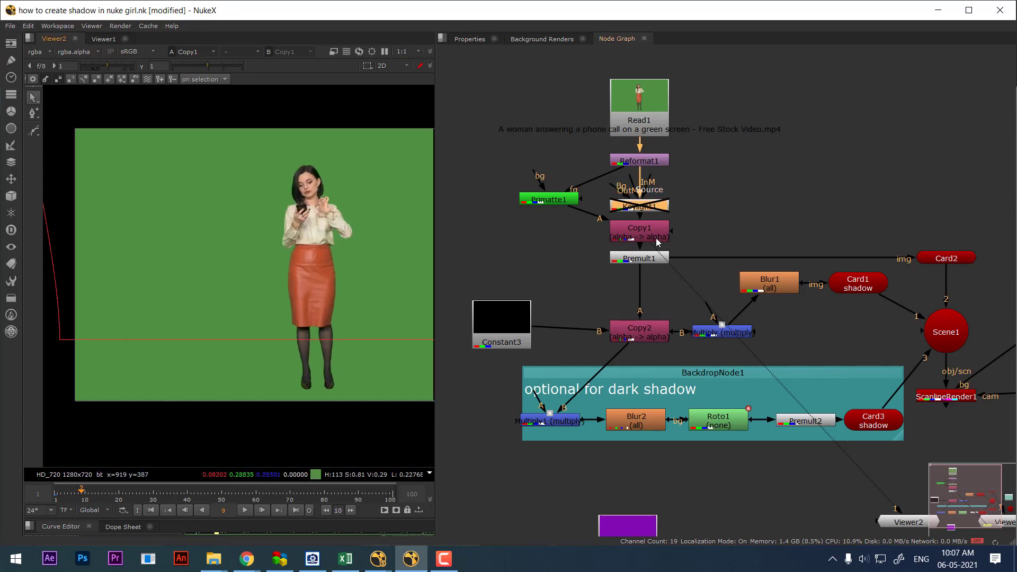
left_click(657, 241)
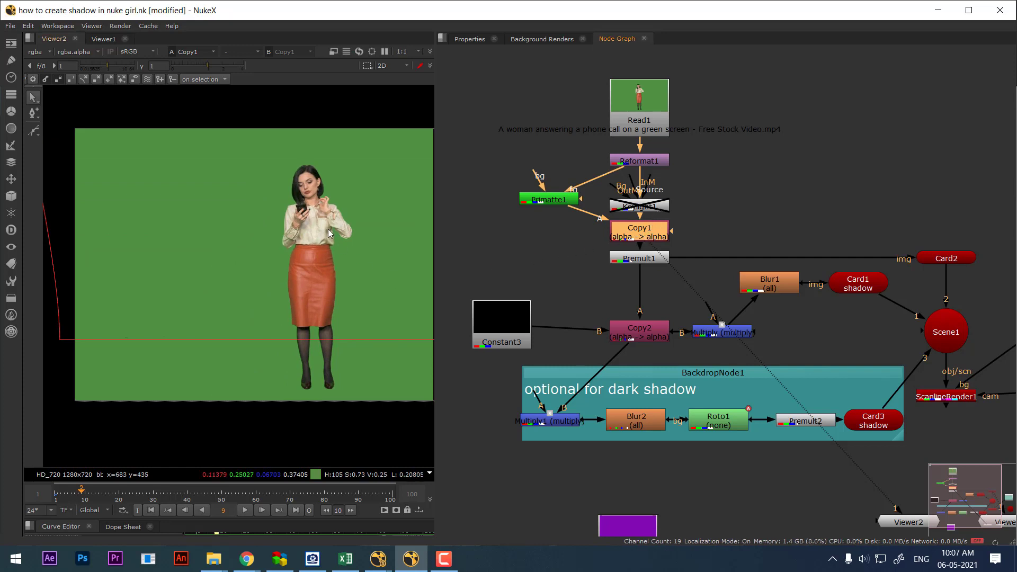
left_click(654, 207)
key("d")
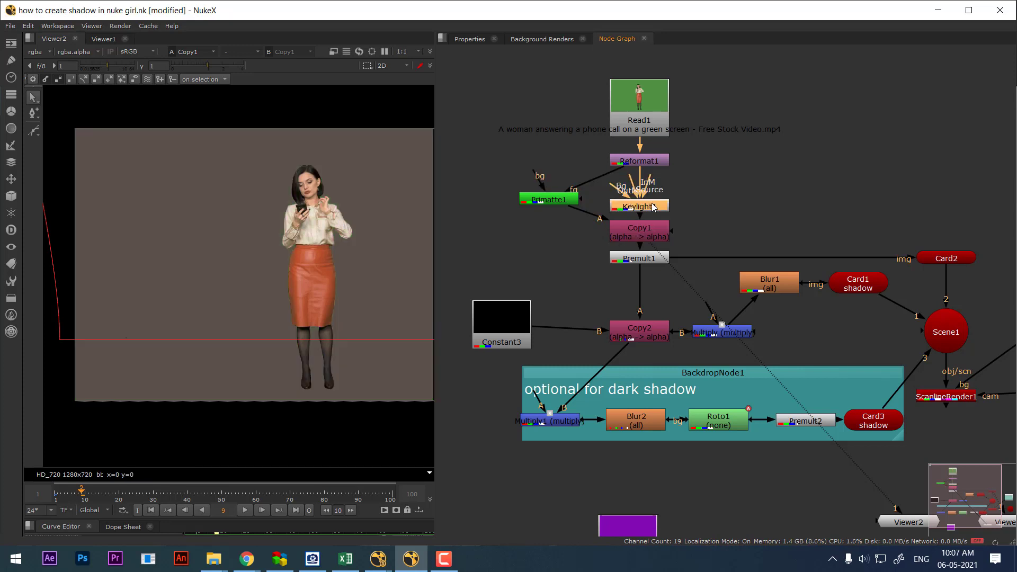
Step: Review the screen colour settings of the Keylight1 node and return to the node graph
double_click(653, 208)
left_click_drag(446, 102, 708, 143)
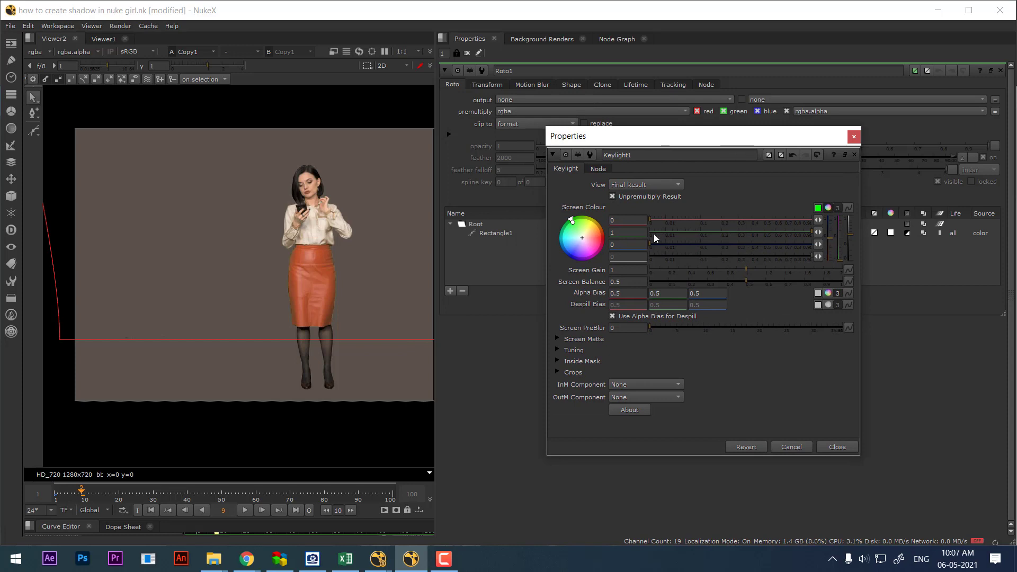
left_click_drag(671, 233, 850, 243)
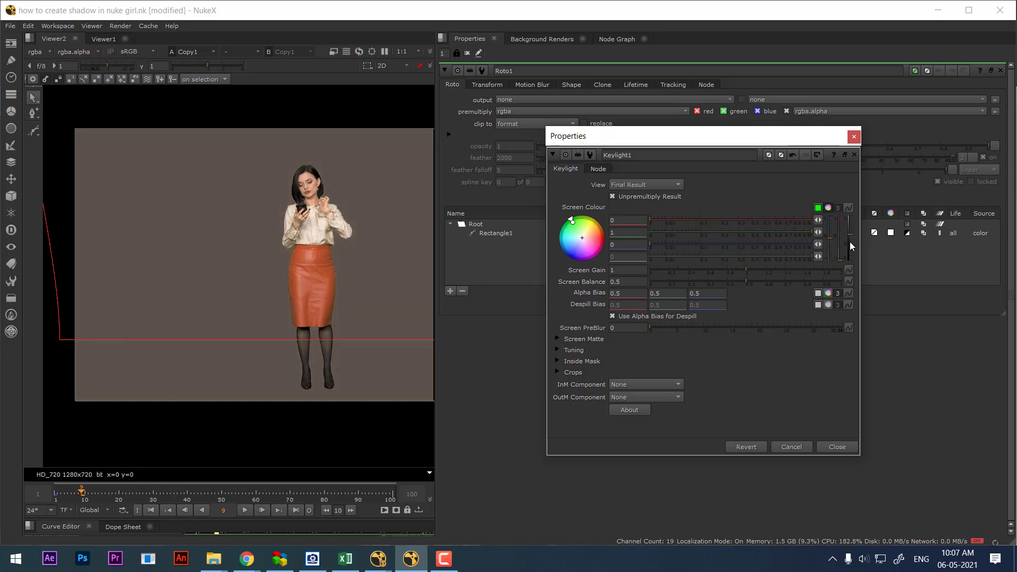
left_click(836, 447)
left_click(617, 39)
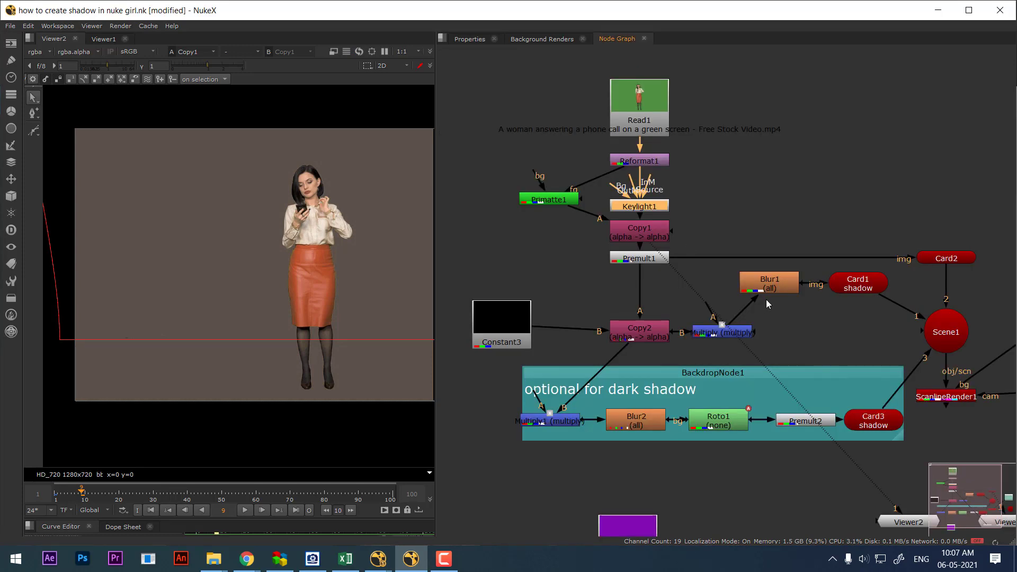
Step: Display the Premult1 node's output in the viewer to check the keyed woman
left_click(659, 234)
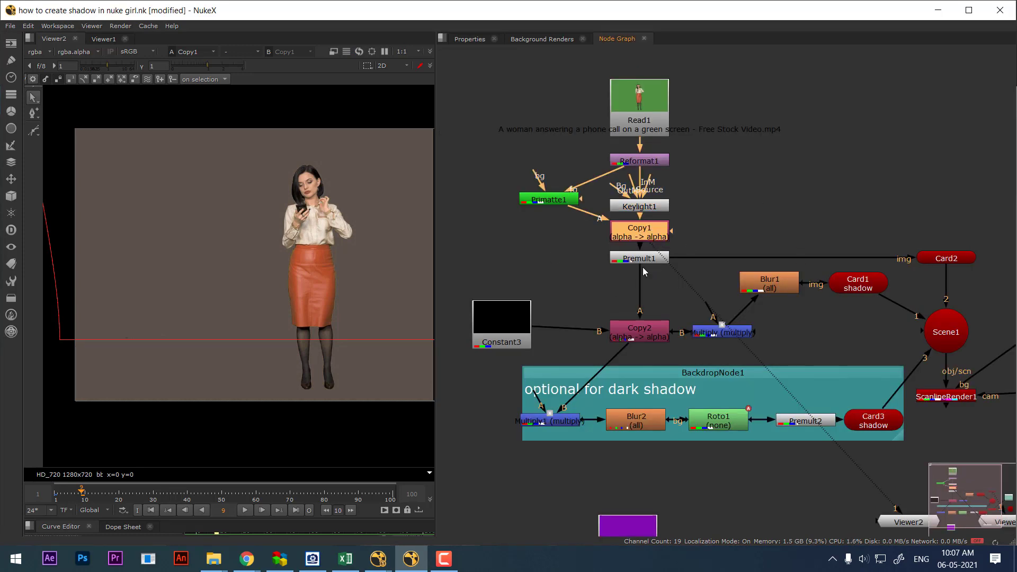
left_click(643, 262)
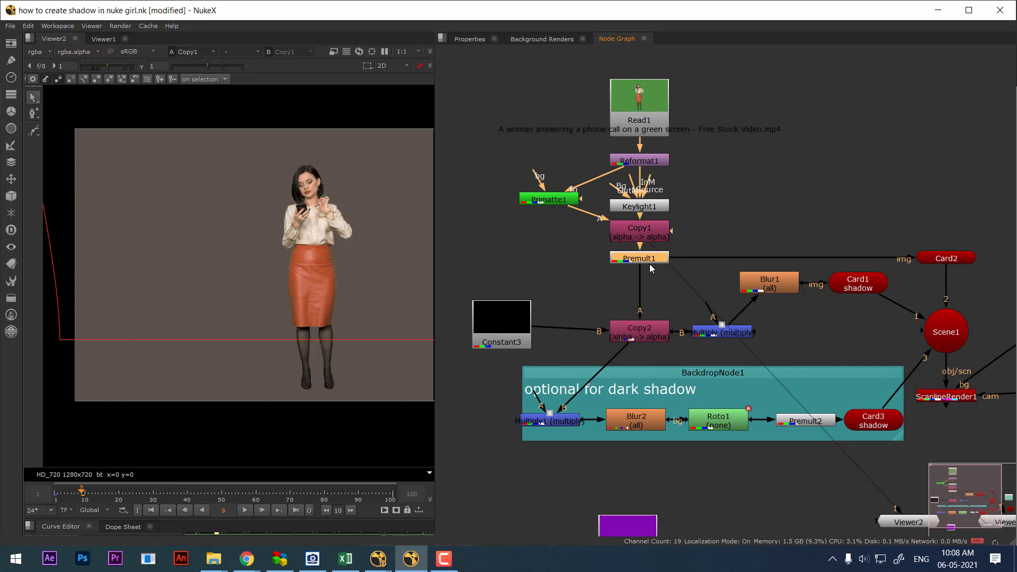
key("1")
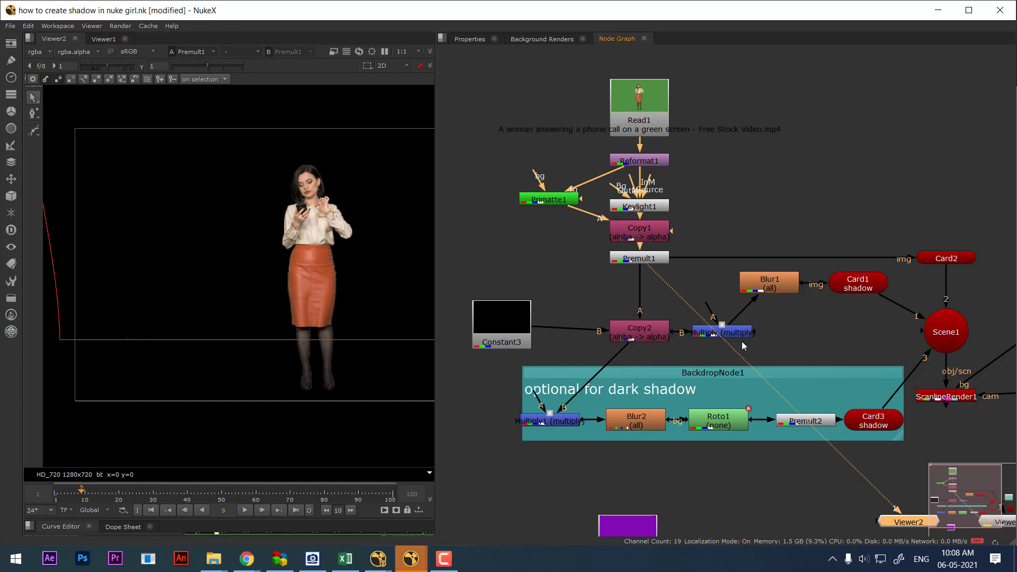
Step: Display the Copy2 node's output in the viewer and frame its alpha matte
left_click(973, 259)
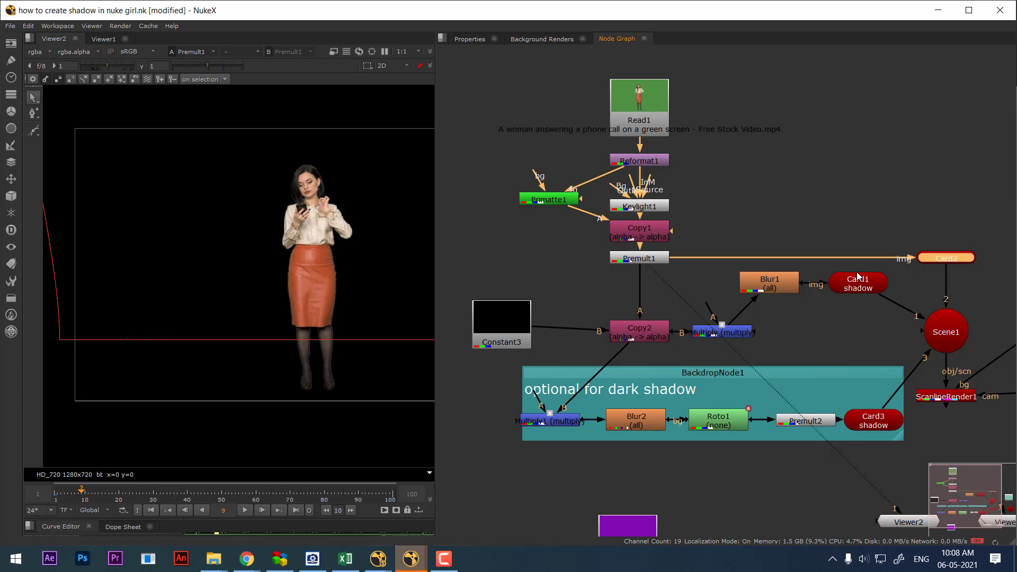
left_click(657, 335)
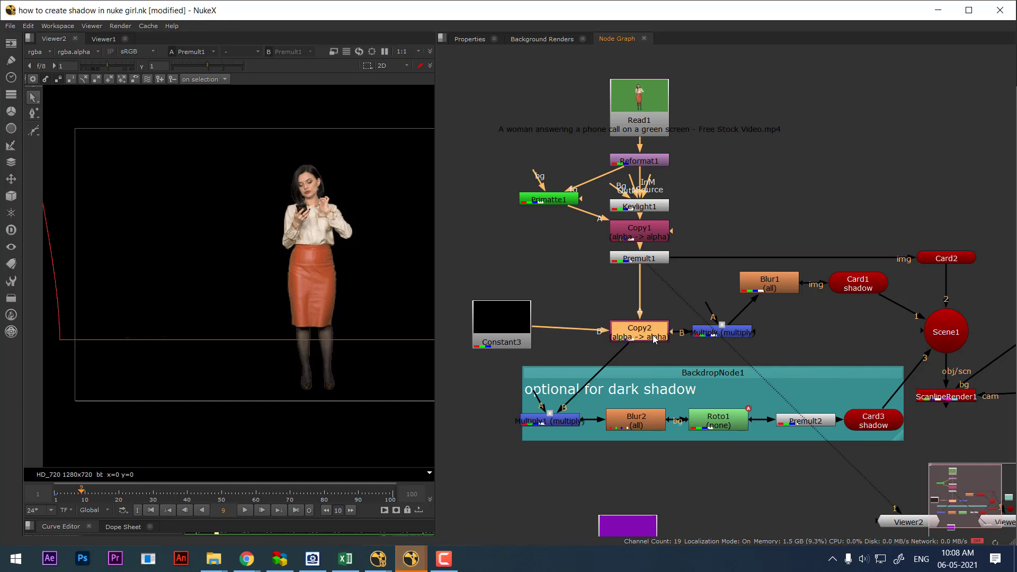
key("1")
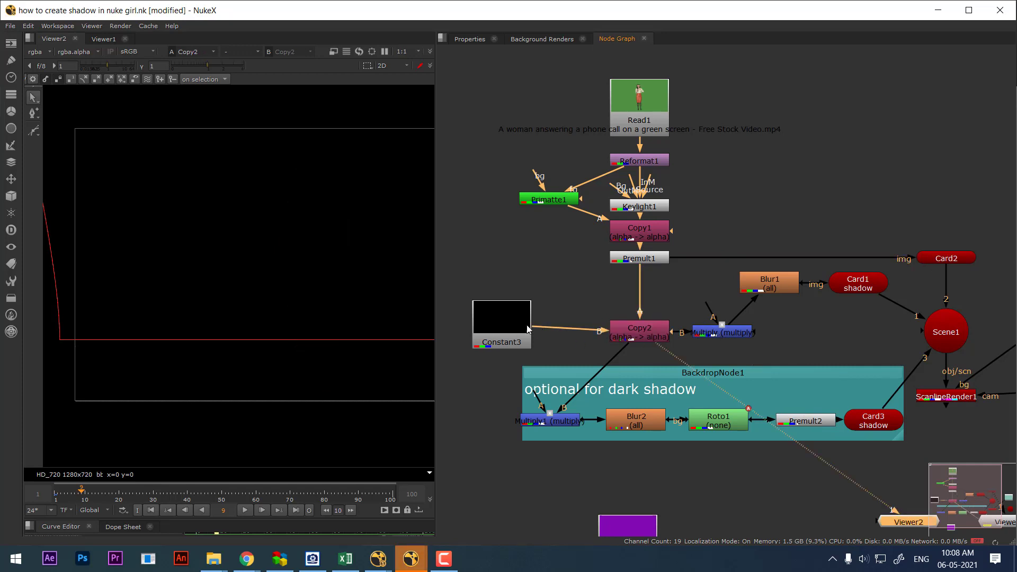
key("f")
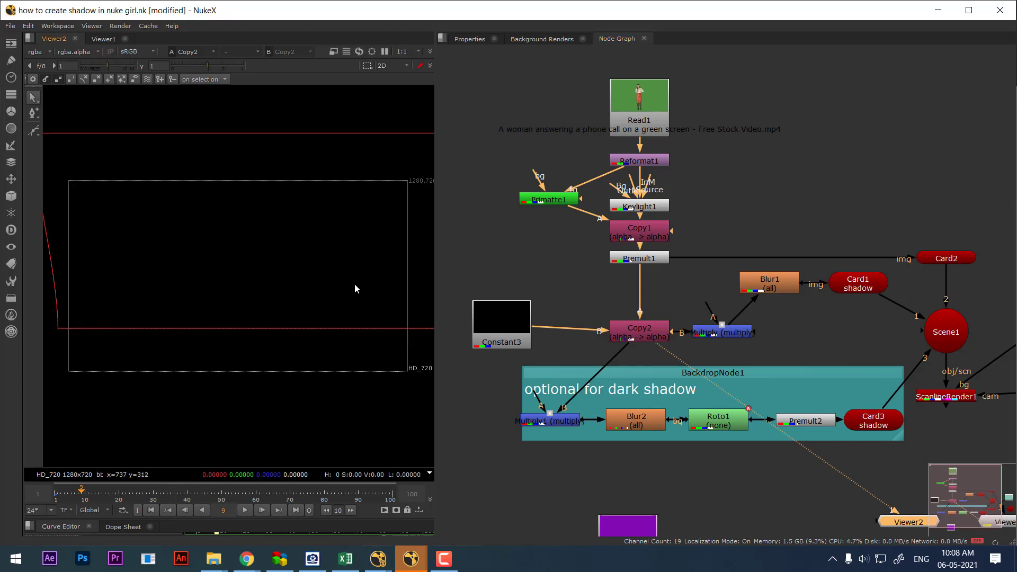
middle_click_drag(354, 289, 310, 297)
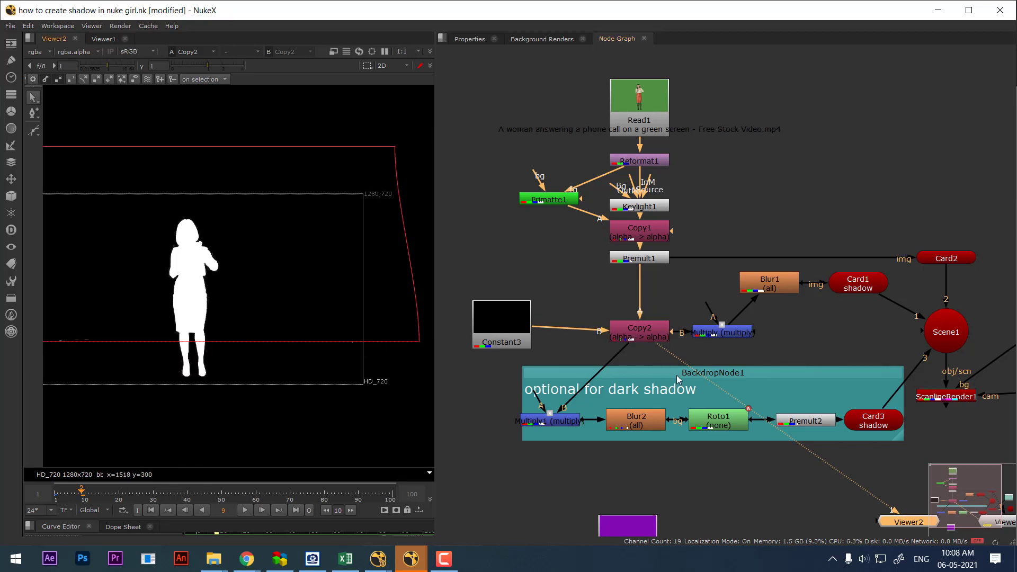
Step: Compare the alpha of the Multiply node fed by Copy2 with the Copy2 alpha in the viewer
left_click(724, 334)
key("1")
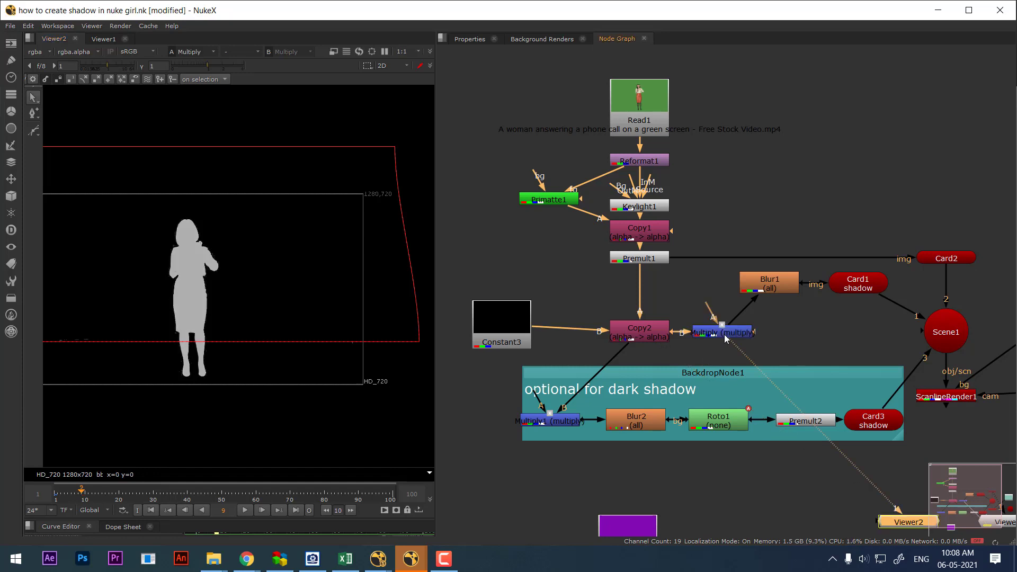
left_click(655, 333)
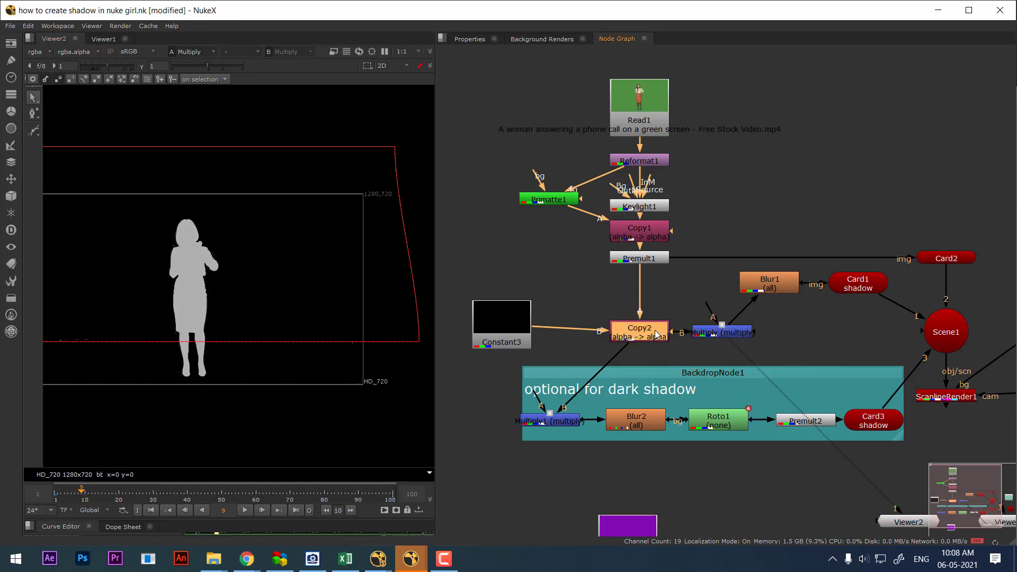
key("1")
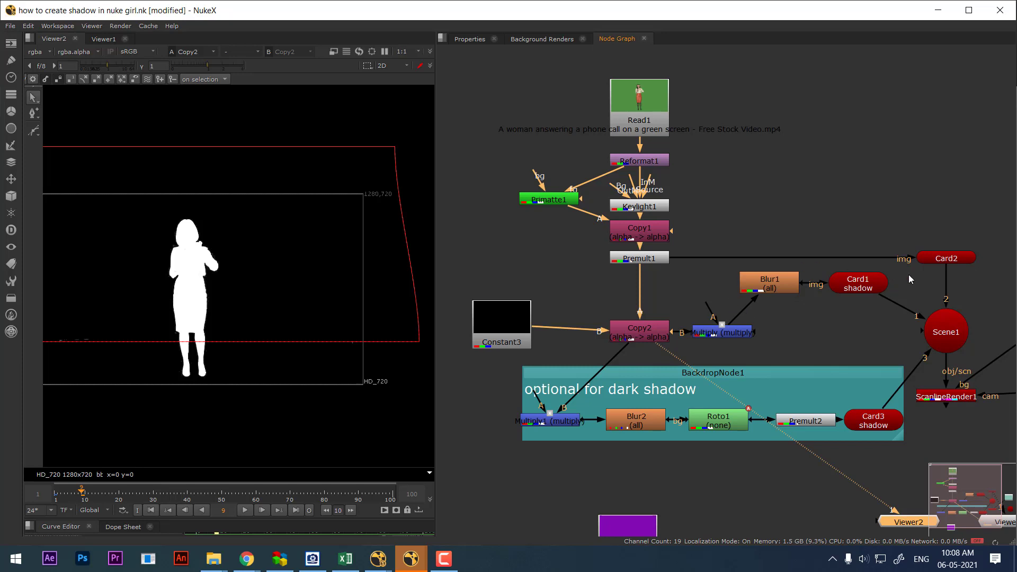
Step: Display the Card1 shadow node in the 3D view and orbit around the card
middle_click_drag(946, 345, 900, 301)
left_click(892, 294)
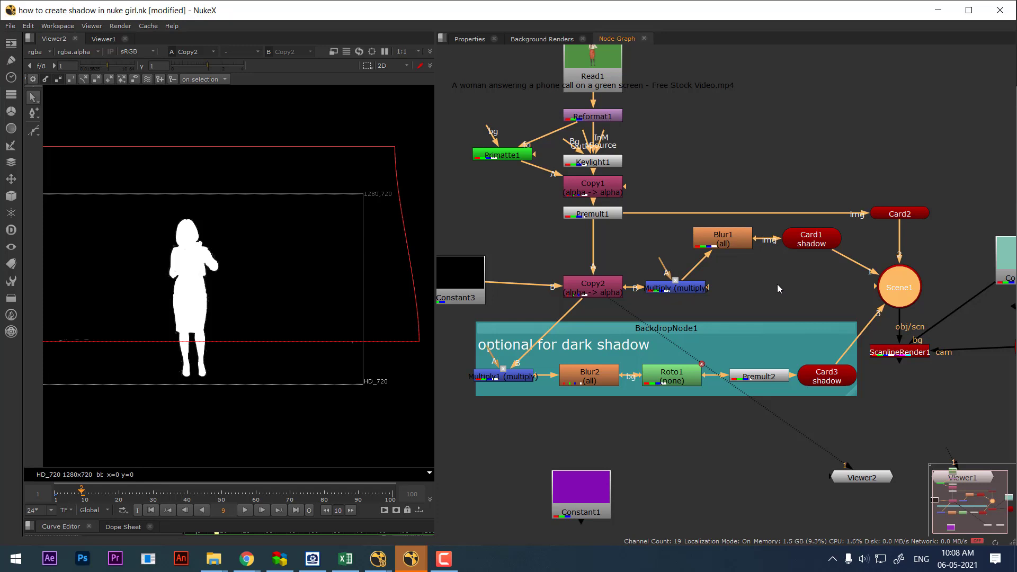
left_click(812, 241)
key("1")
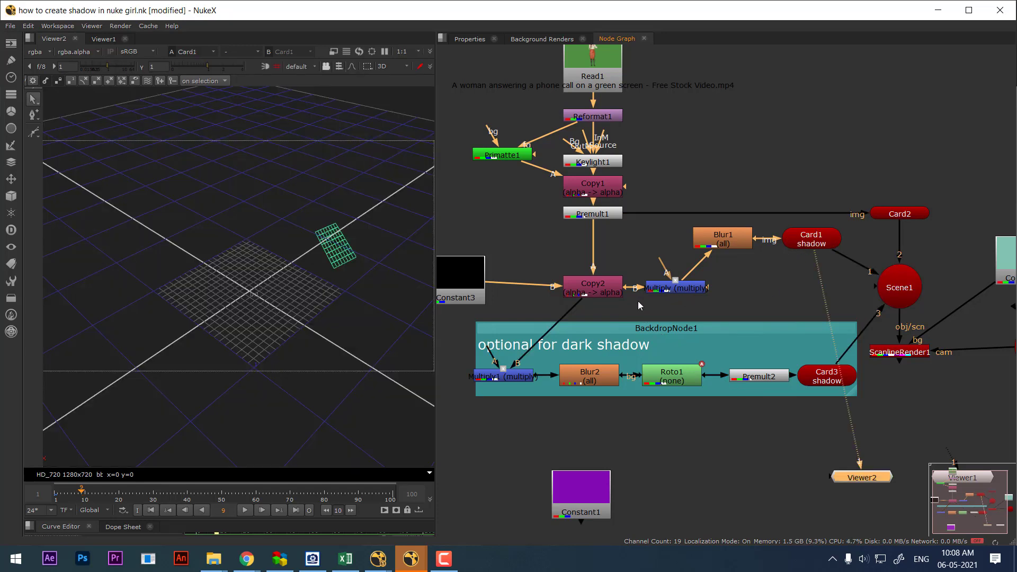
left_click_drag(310, 268, 809, 315, "ctrl")
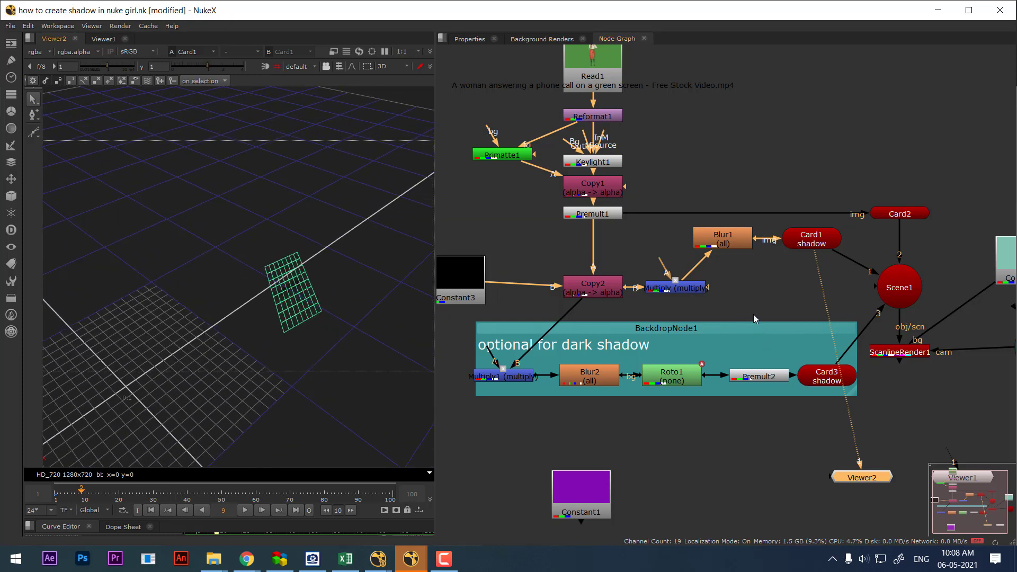
Step: Display the Constant3 node in the viewer and select the Copy2 node it feeds
middle_click_drag(813, 280, 845, 260)
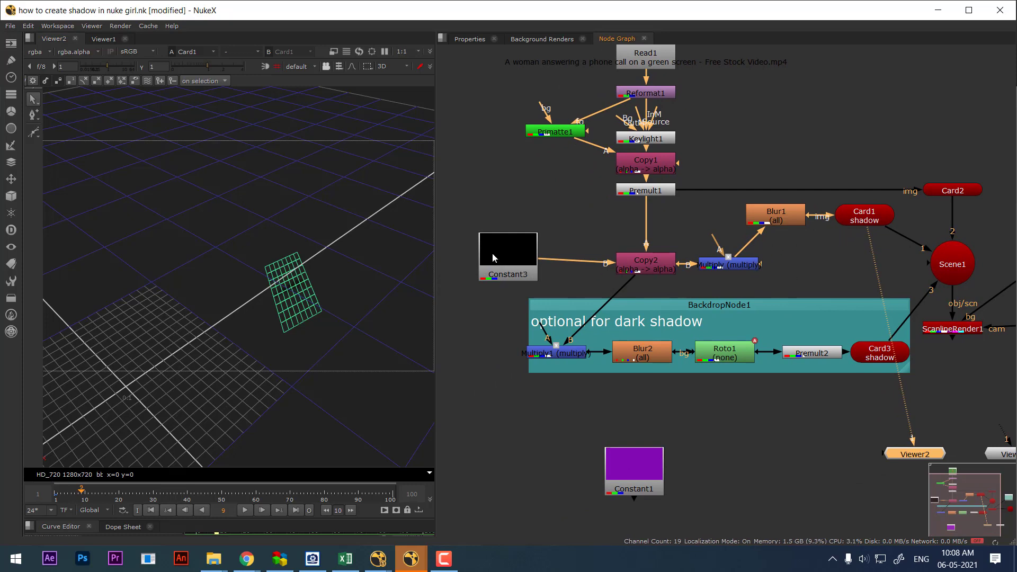
left_click(512, 262)
key("1")
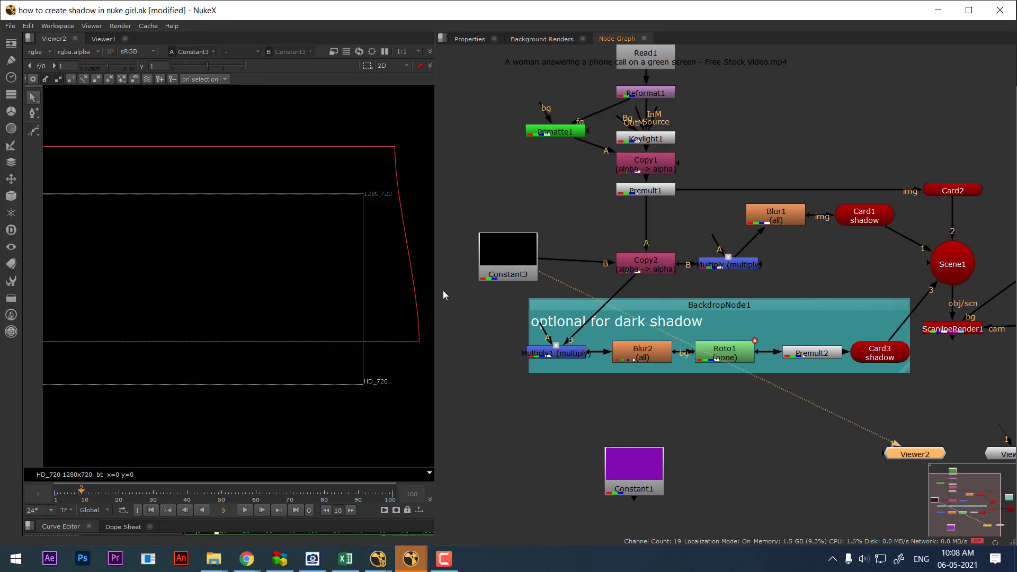
middle_click_drag(287, 336, 273, 341)
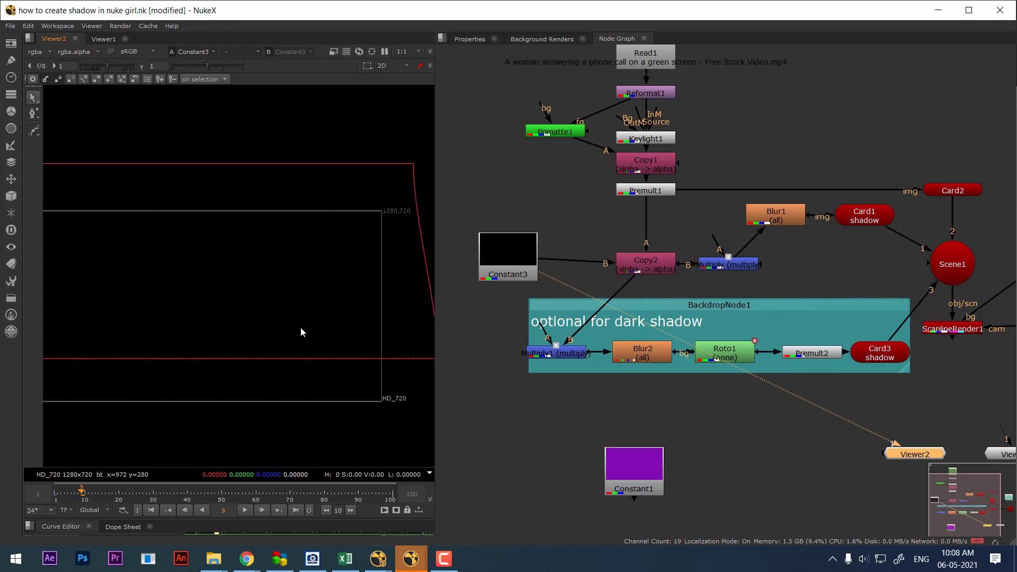
left_click(652, 269)
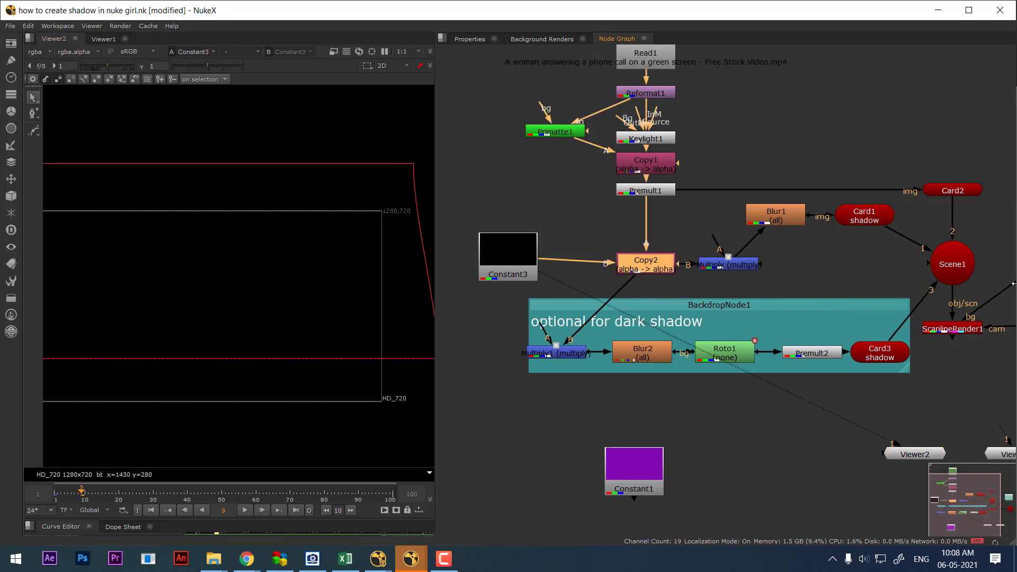
Step: Display Scene1 with its combined cards in the 3D view, and switch the viewer back to 2D
middle_click_drag(956, 263, 894, 233)
left_click(897, 234)
key("1")
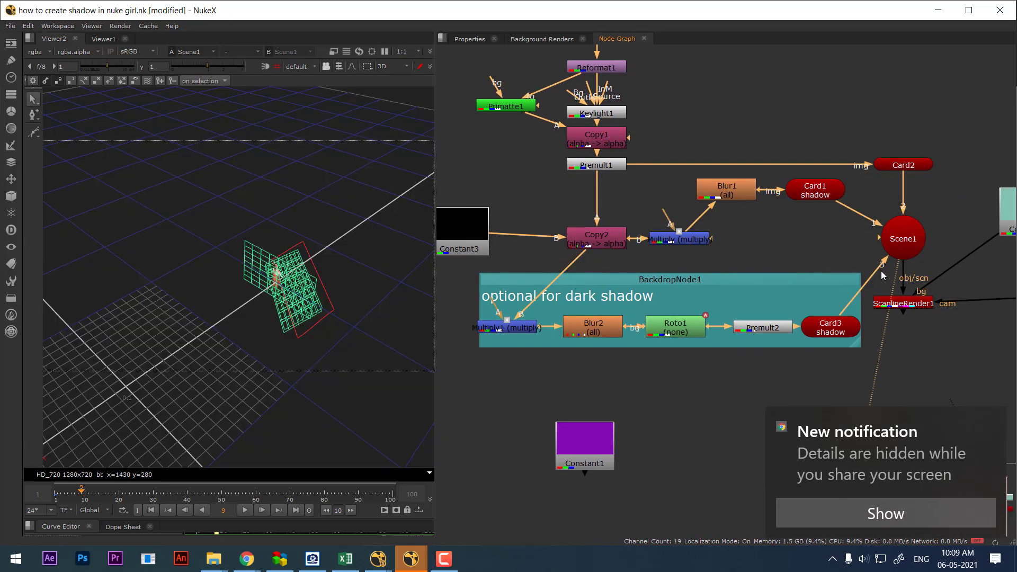
left_click(995, 424)
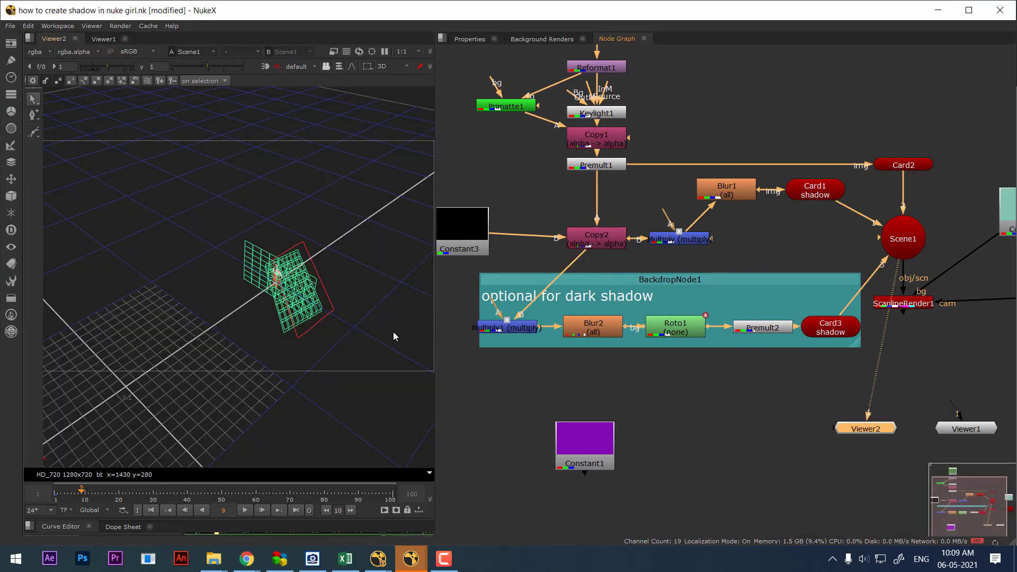
left_click_drag(393, 336, 349, 341, "ctrl")
key("Tab")
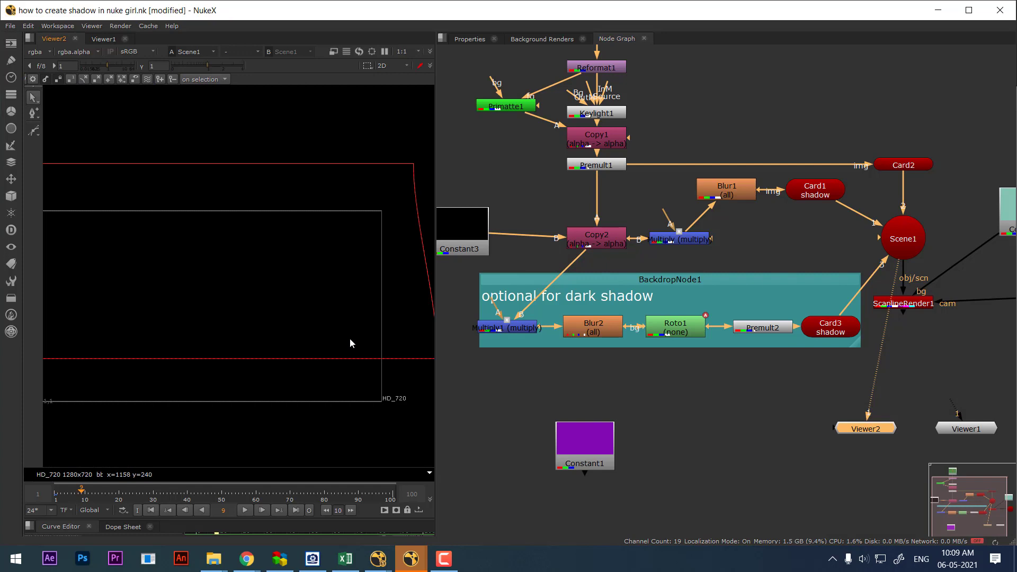
scroll(892, 272, "down", 3)
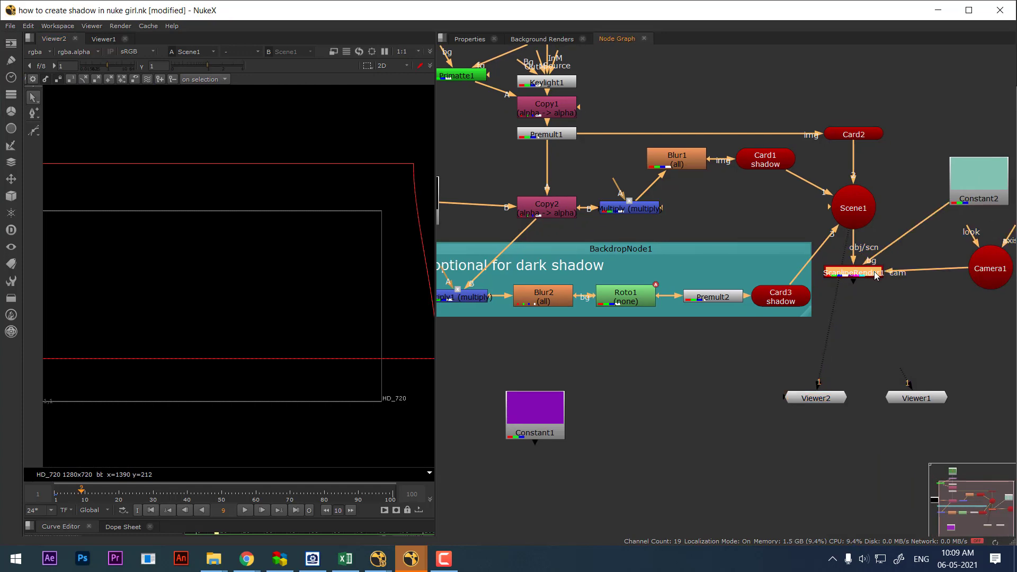
Step: Display the ScanlineRender1 output in the viewer and select the Scene1 node that feeds it
key("1")
left_click(850, 210)
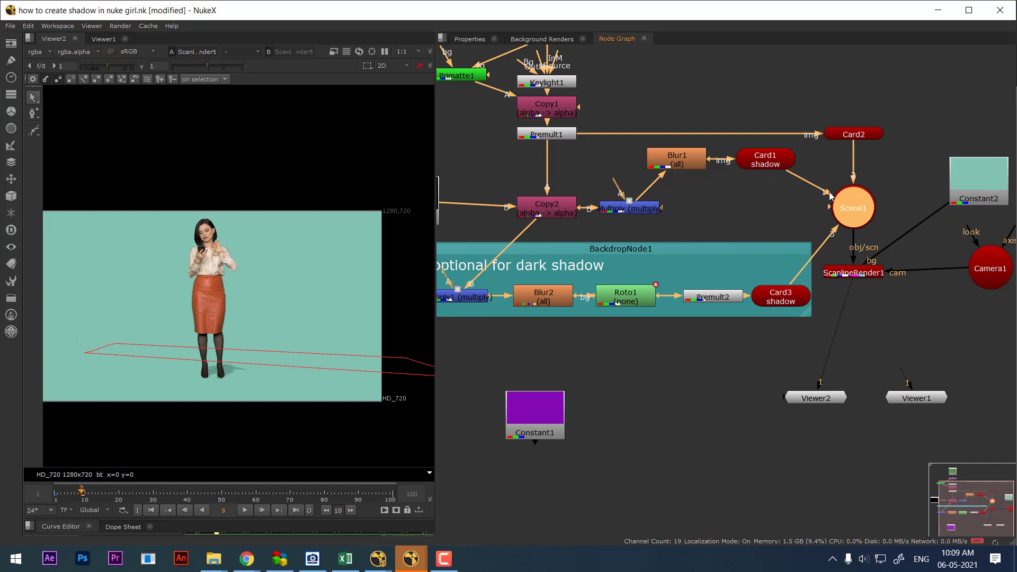
middle_click_drag(653, 272, 701, 288)
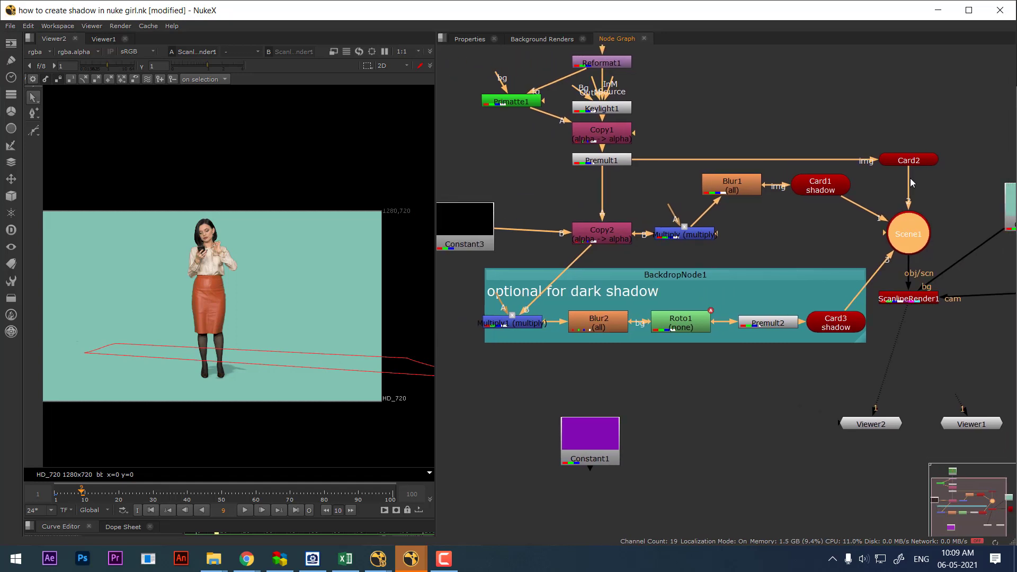
middle_click_drag(708, 153, 699, 219)
Step: Switch the viewer to 3D and orbit around the upright card and the shadow cards on the ground
key("Tab")
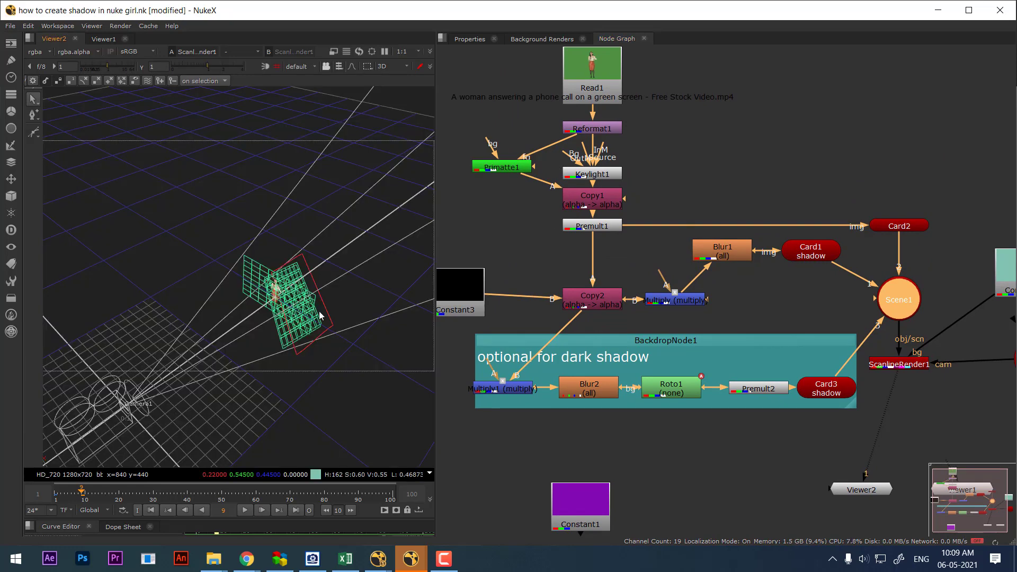
left_click_drag(328, 343, 329, 288, "ctrl")
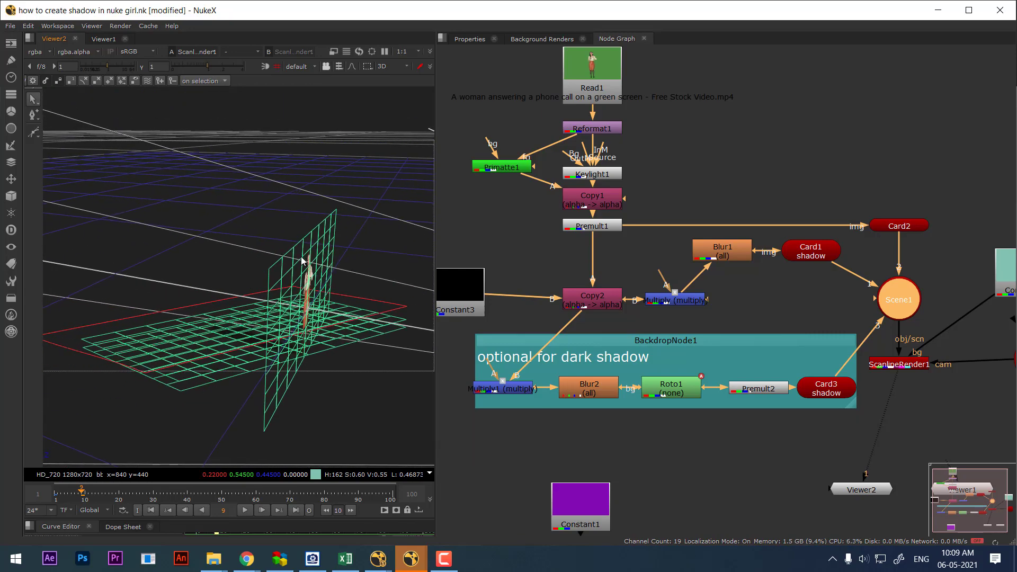
left_click_drag(343, 376, 170, 345, "ctrl")
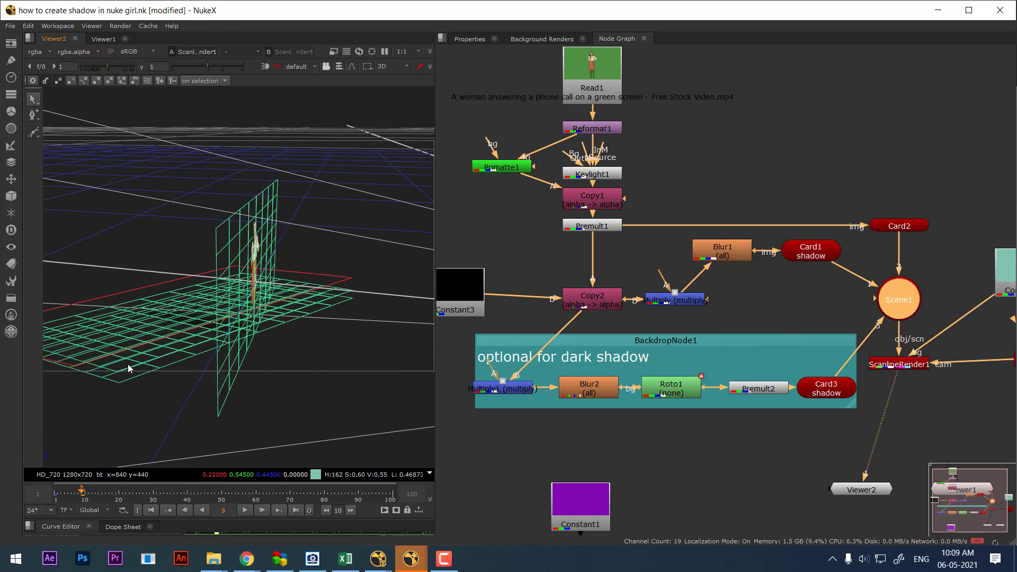
Step: Inspect the transform settings of the Card1 shadow node, close them and return to the node graph
double_click(817, 254)
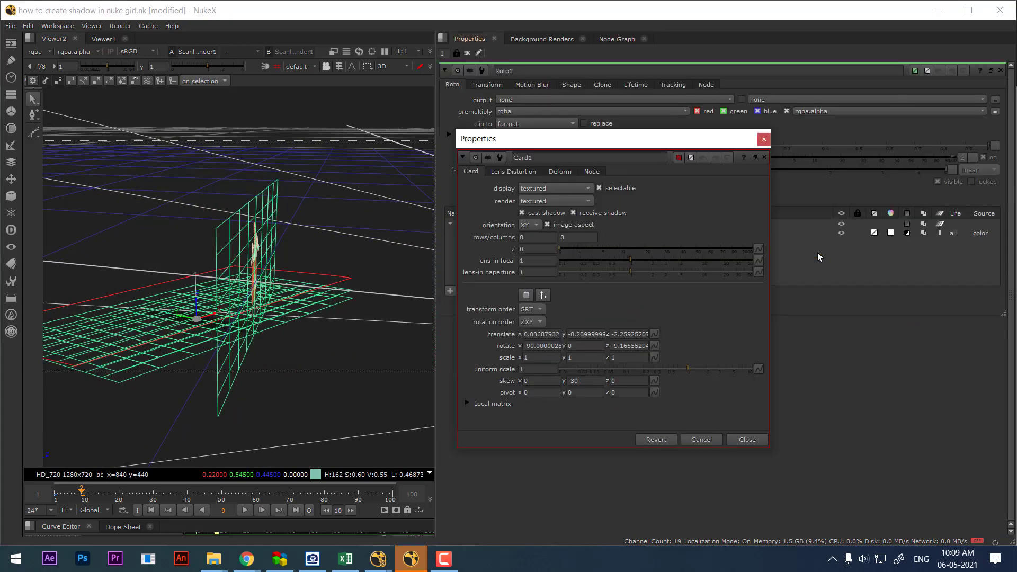
left_click(747, 440)
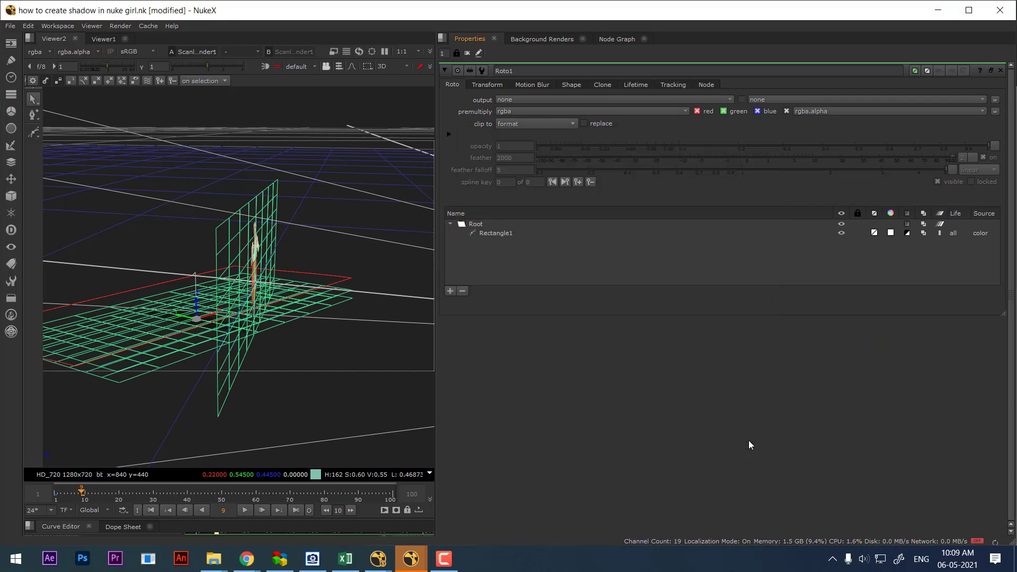
left_click(635, 40)
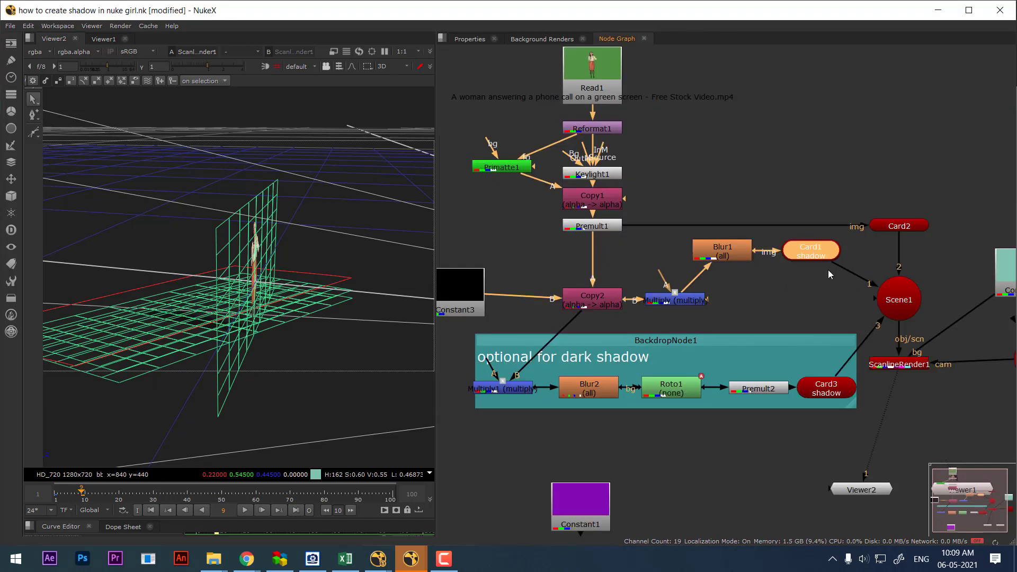
Step: Select the Card3 shadow node and return the viewer to the 2D render
left_click(835, 395)
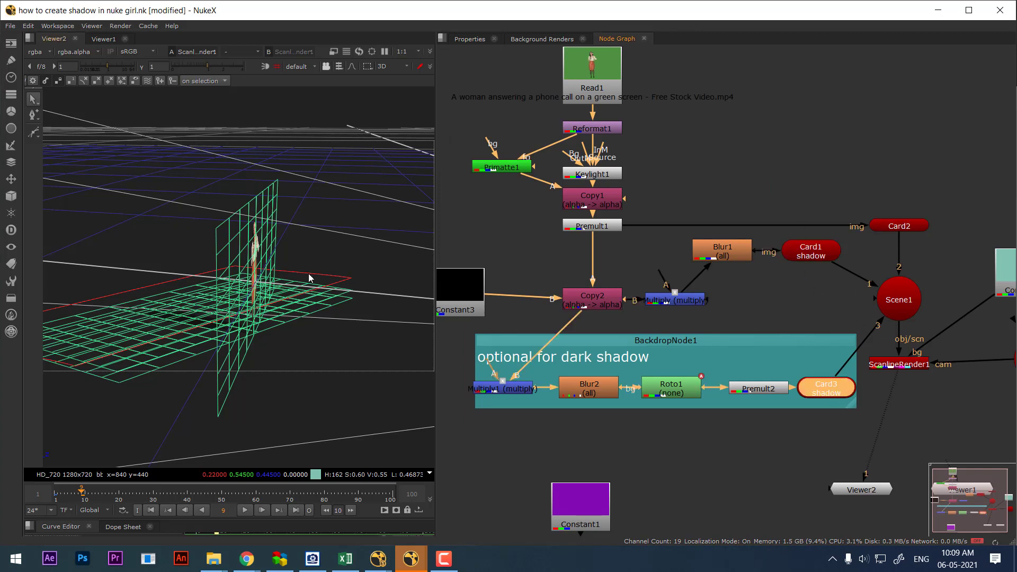
key("Tab")
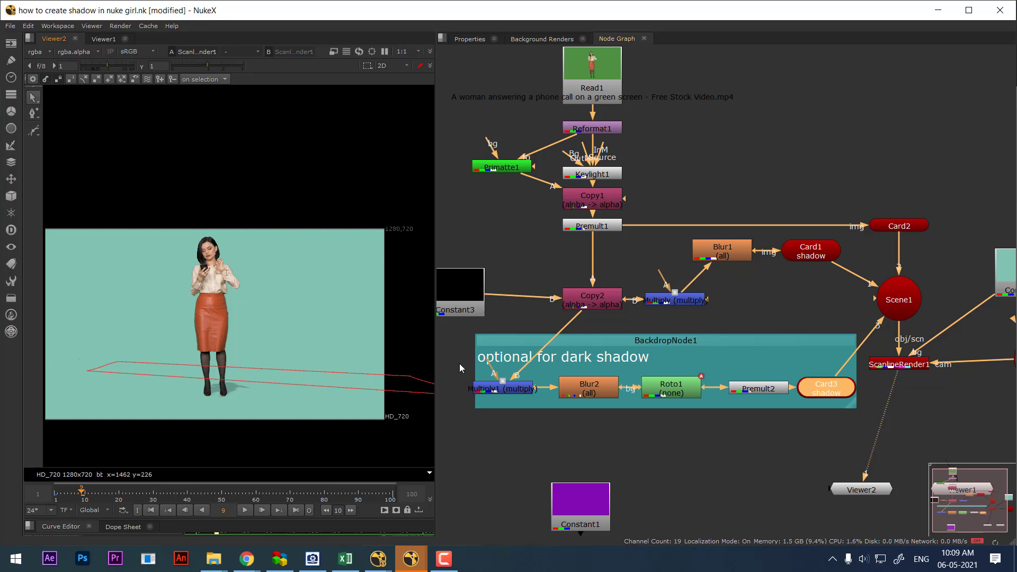
Step: Disable the Multiply1, Blur2, Roto1 and Premult2 nodes together in the optional dark shadow backdrop
left_click_drag(460, 367, 852, 430)
middle_click_drag(279, 299, 288, 315)
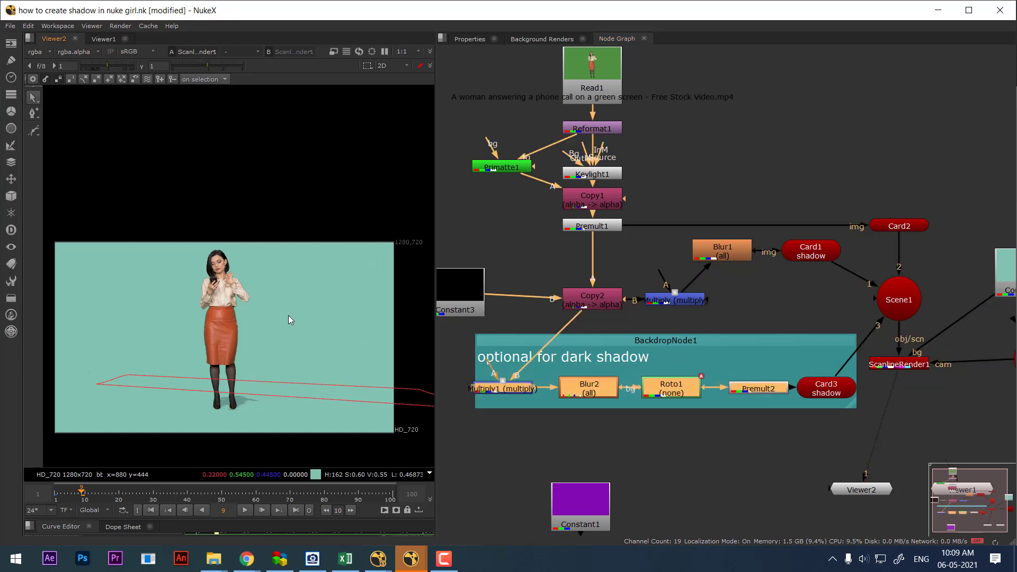
key("d")
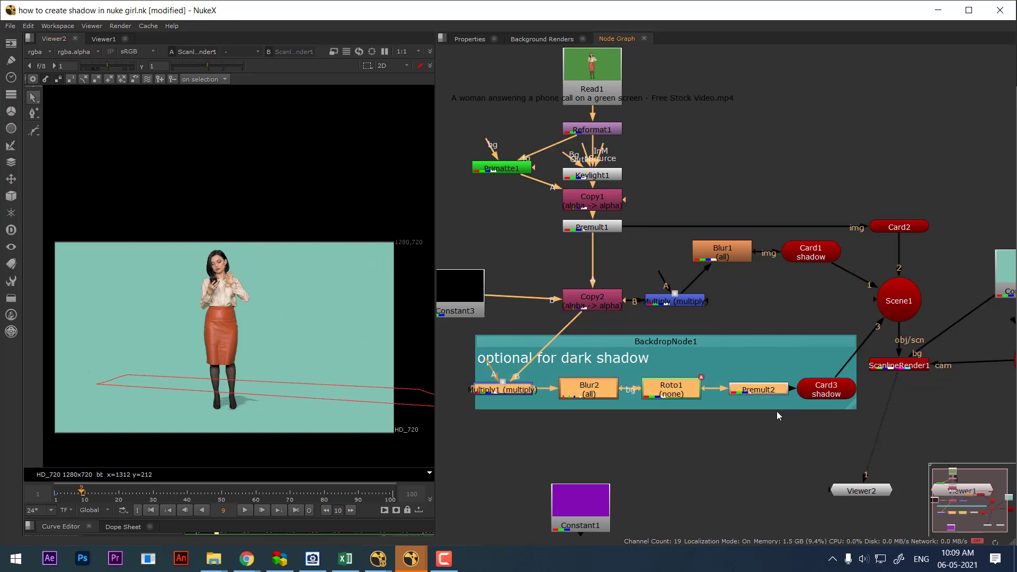
key("f")
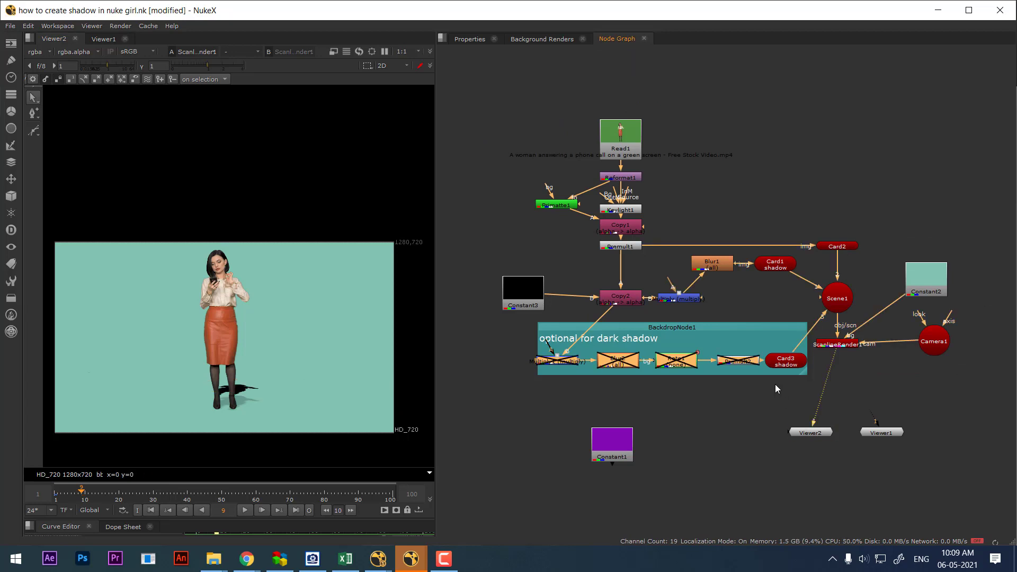
Step: Re-enable the Premult2, Roto1, Blur2 and Multiply1 nodes in the optional dark shadow backdrop
scroll(774, 384, "up", 1)
left_click(792, 360)
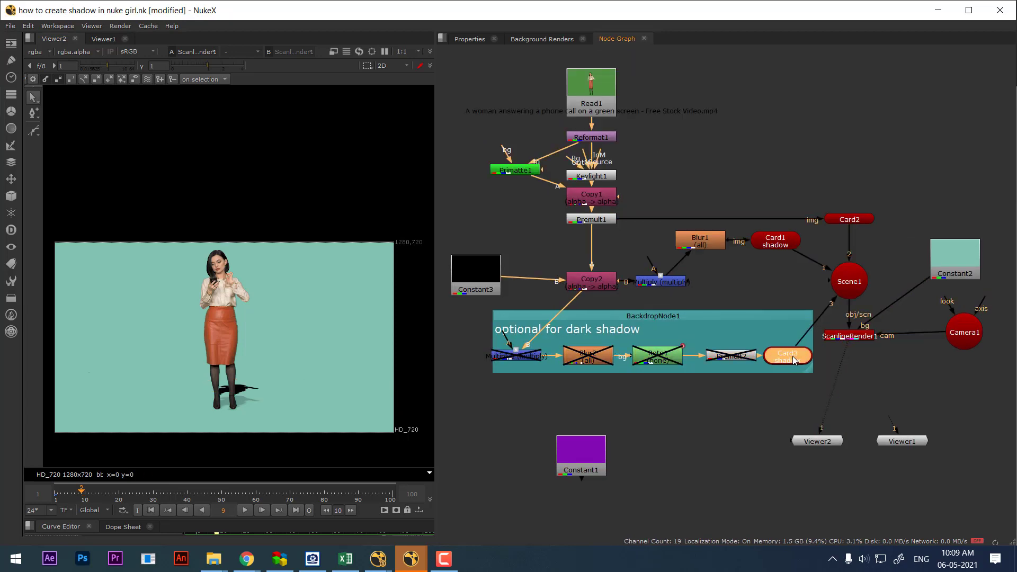
key("d")
key("d")
left_click(708, 360)
left_click(661, 358)
key("d")
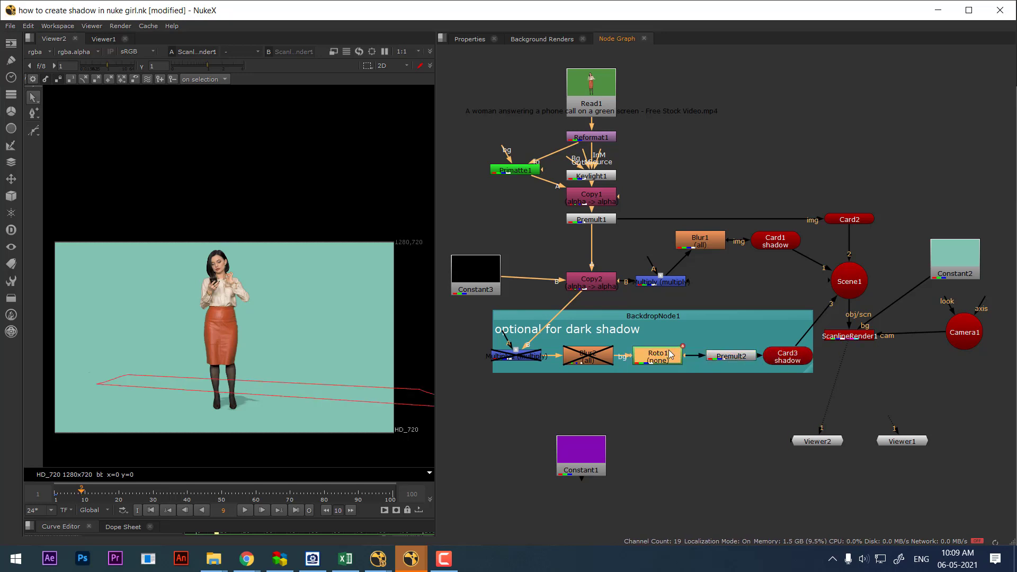
left_click(592, 359)
key("d")
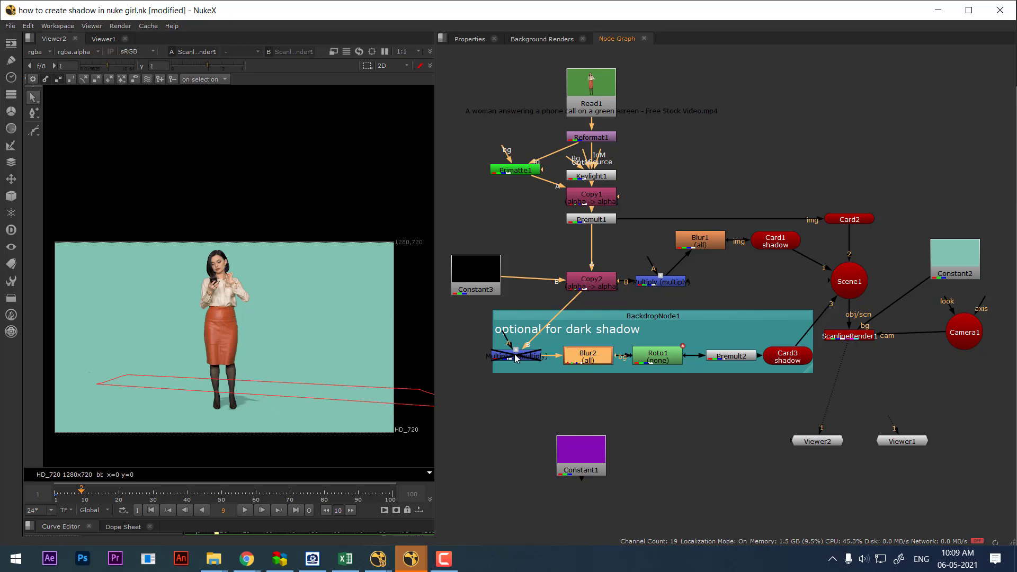
left_click(518, 357)
key("d")
left_click(741, 272)
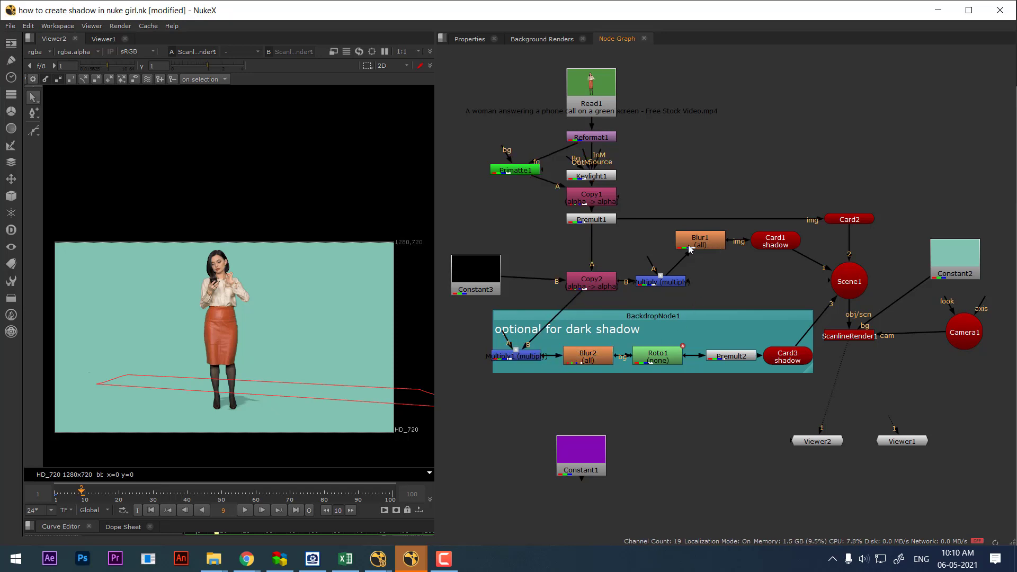
Step: Disable the Blur1 node that feeds the Card1 shadow
scroll(690, 249, "up", 2)
left_click(711, 241)
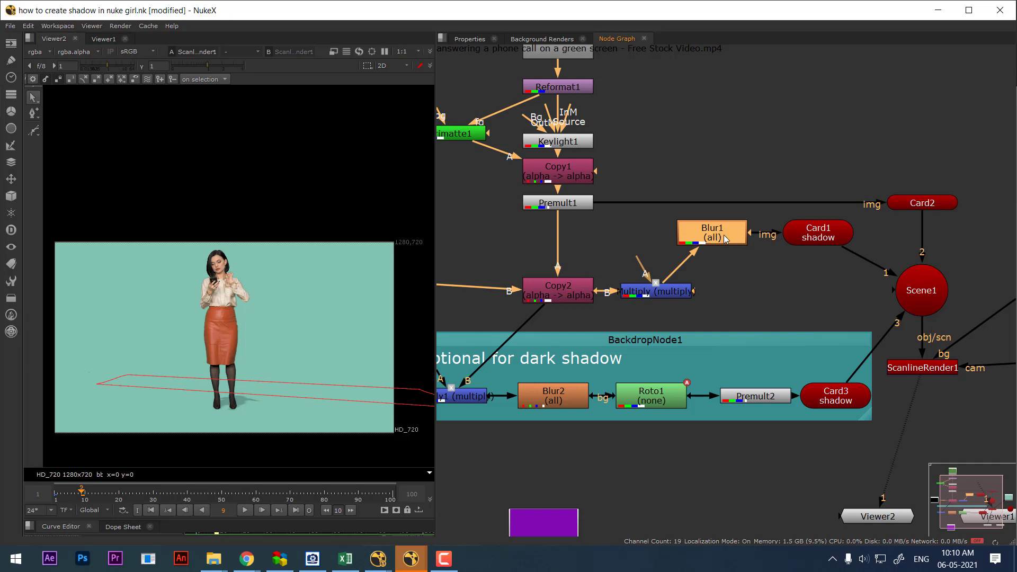
key("d")
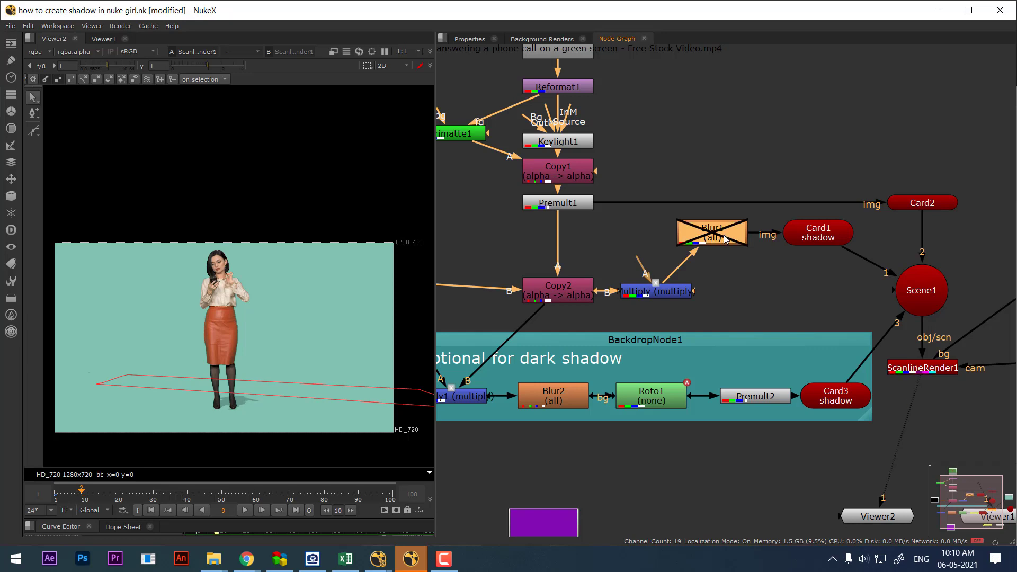
Step: Toggle the Multiply node between Copy2 and Blur1 off and on to compare the shadow's darkness
left_click(665, 296)
key("d")
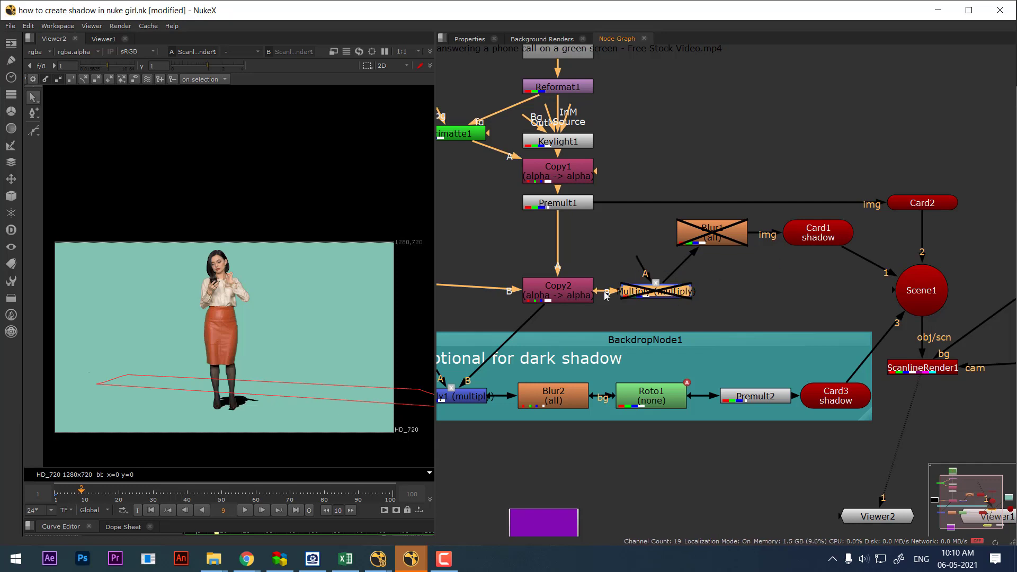
key("d")
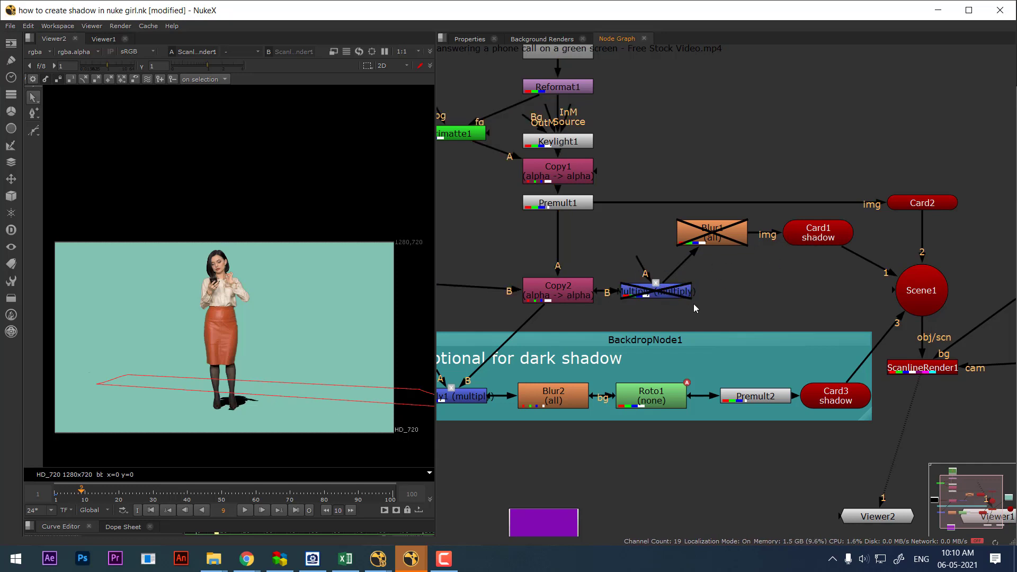
key("d")
key("d")
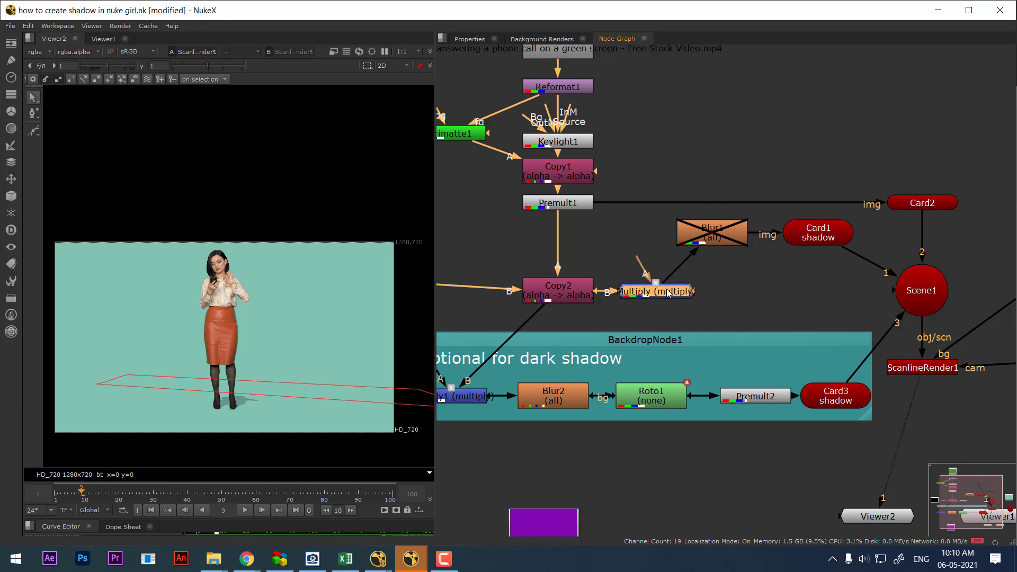
Step: Adjust the mix of the Multiply node that feeds Blur1, close its settings and reselect it in the node graph
double_click(669, 293)
left_click_drag(501, 221, 696, 200)
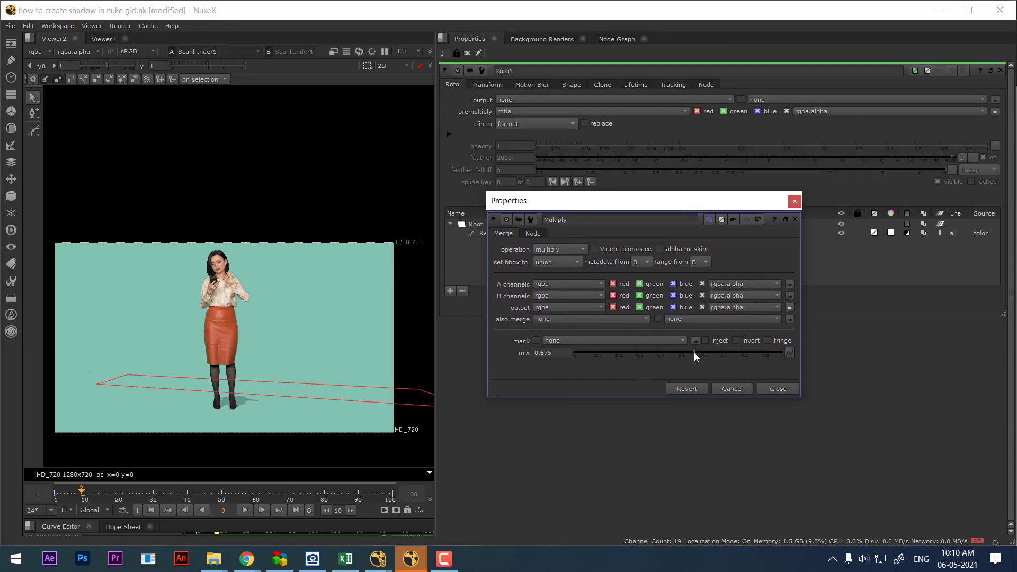
mouse_move(694, 352)
left_mouse_down()
mouse_move(739, 351)
mouse_move(570, 352)
mouse_move(695, 357)
left_mouse_up()
left_click(779, 389)
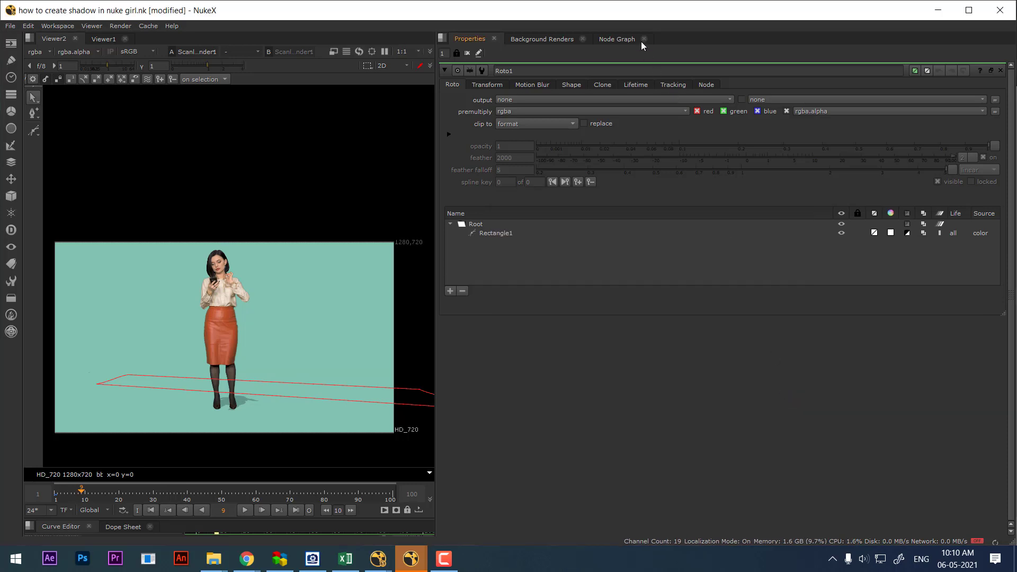
left_click(627, 40)
left_click(747, 319)
left_click(669, 290)
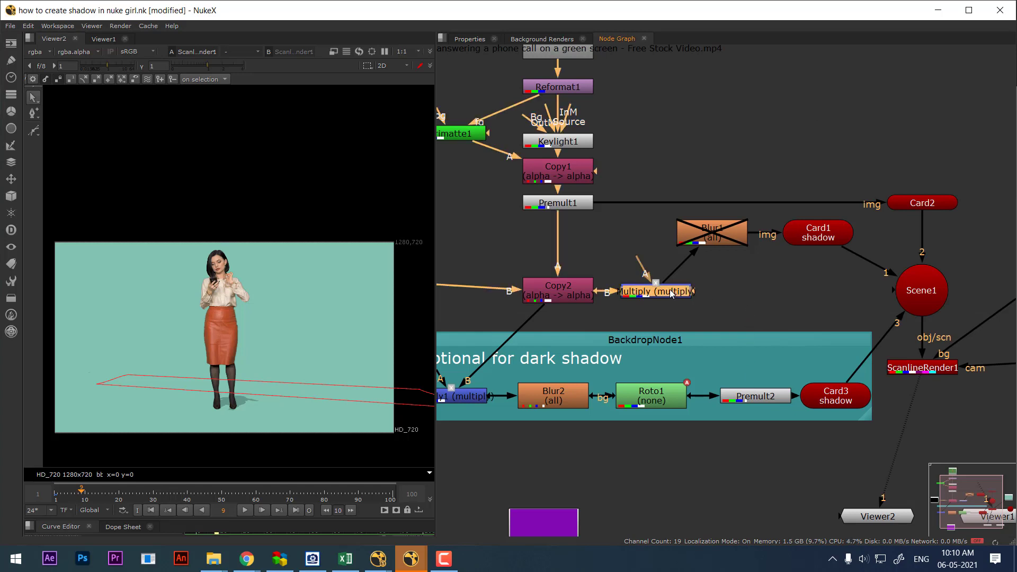
Step: Re-enable the Blur1 node and toggle it off and on to compare the shadow's softness at the woman's feet
left_click(714, 236)
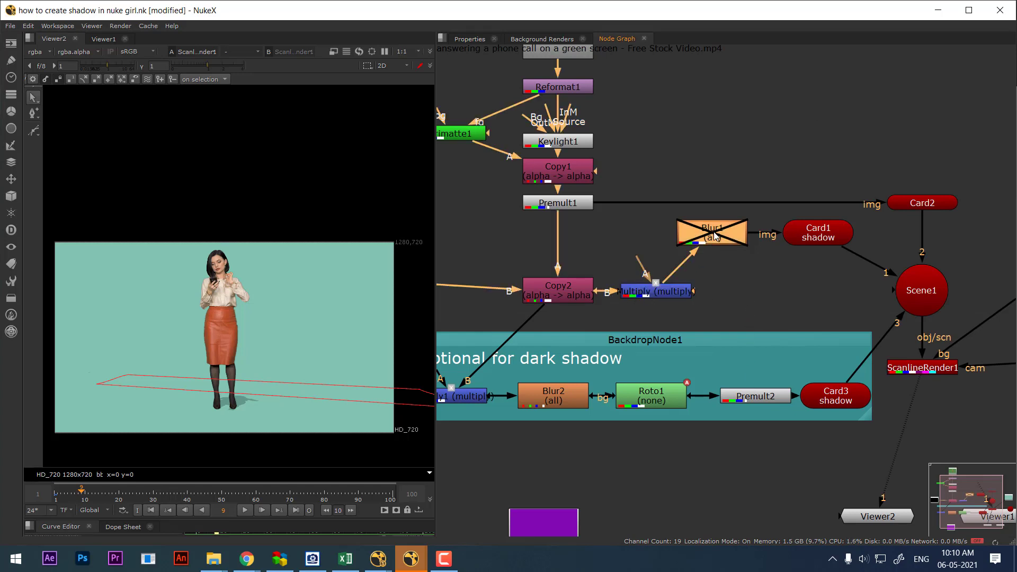
key("d")
scroll(276, 381, "up", 6)
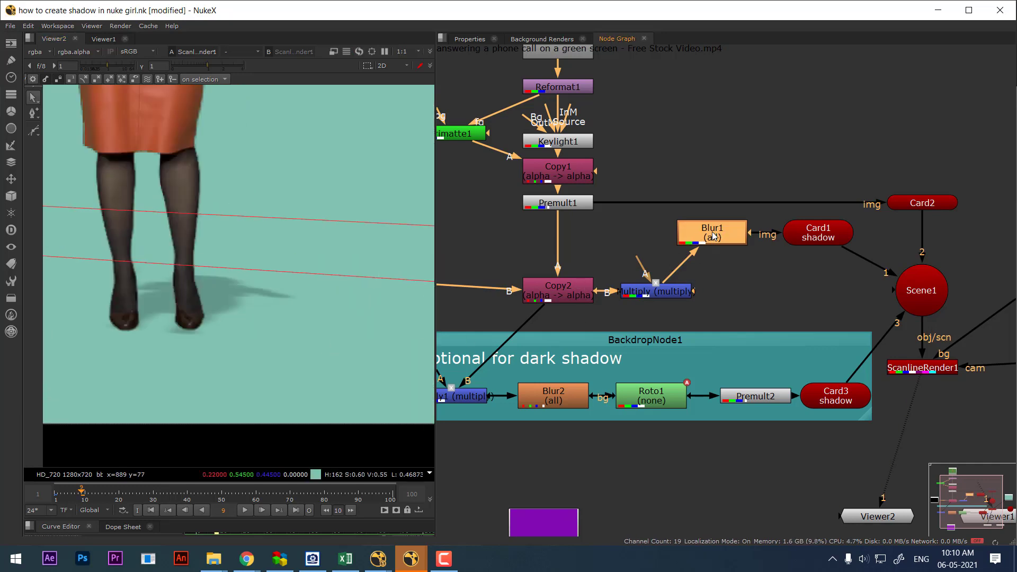
key("d")
key("d")
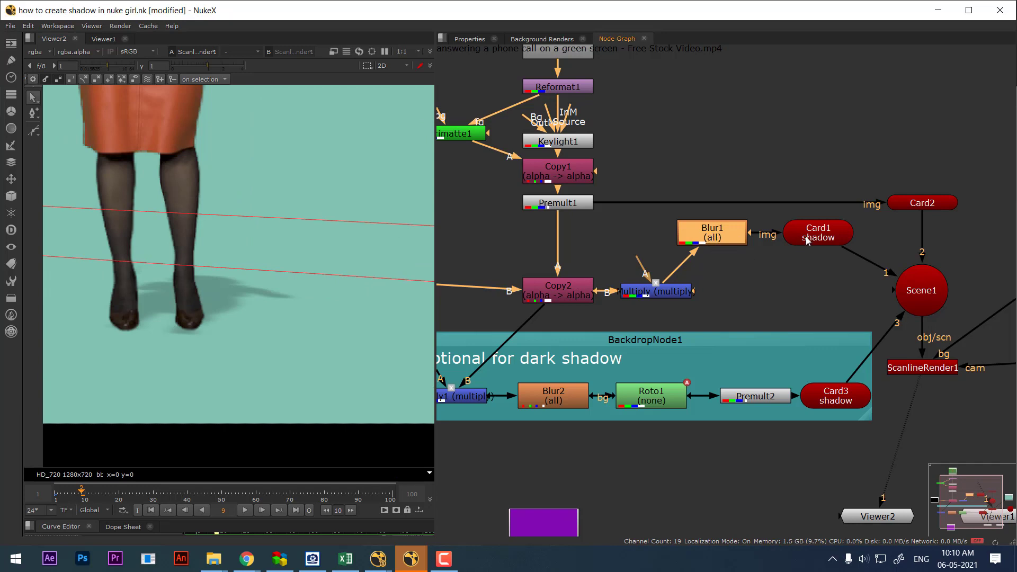
scroll(299, 296, "down", 2)
scroll(303, 342, "down", 2)
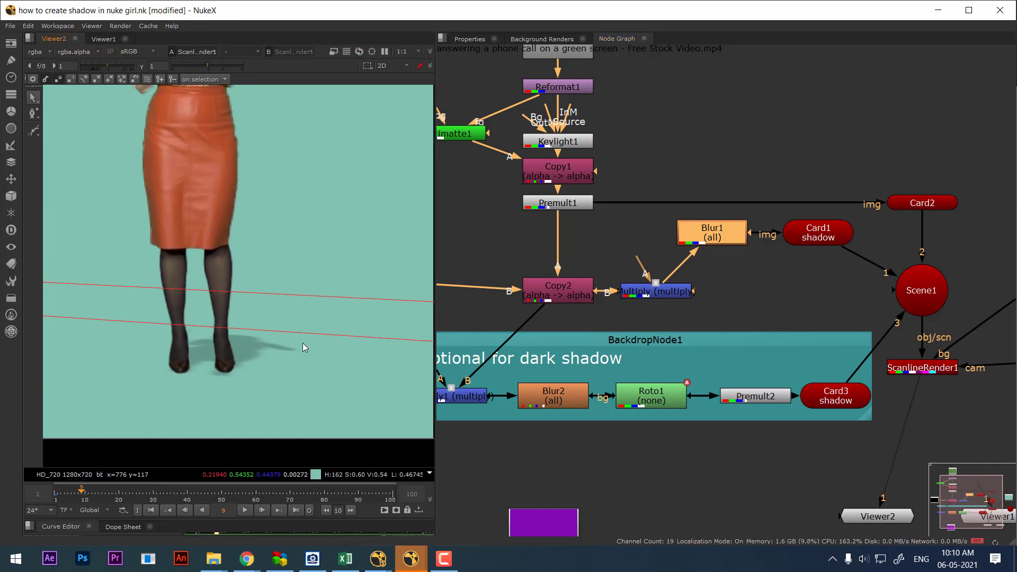
scroll(294, 368, "up", 2)
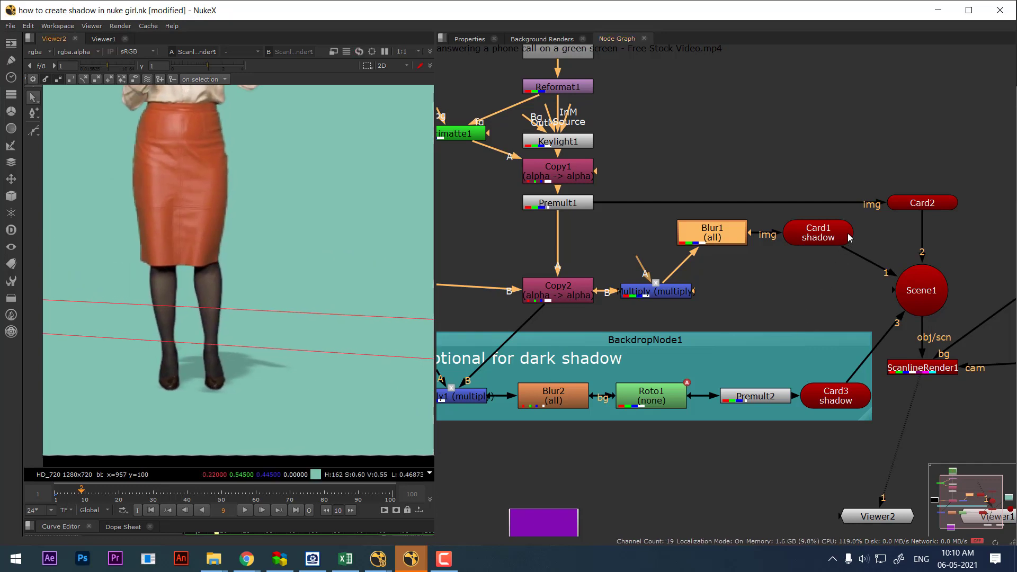
Step: Disable the Card3 shadow, Premult2, Roto1, Blur2 and Multiply1 nodes one by one in the optional dark shadow backdrop
left_click(827, 401)
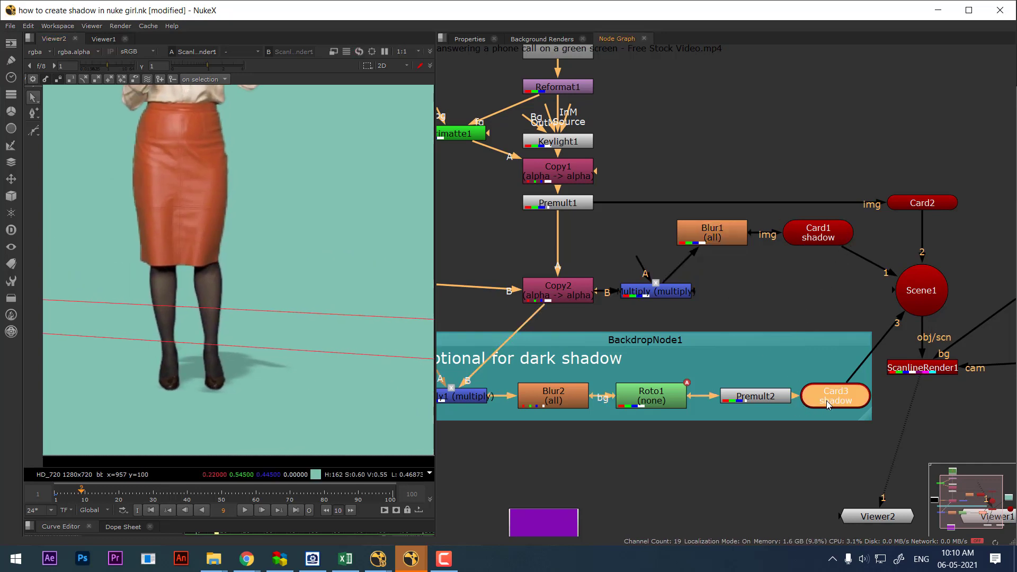
key("d")
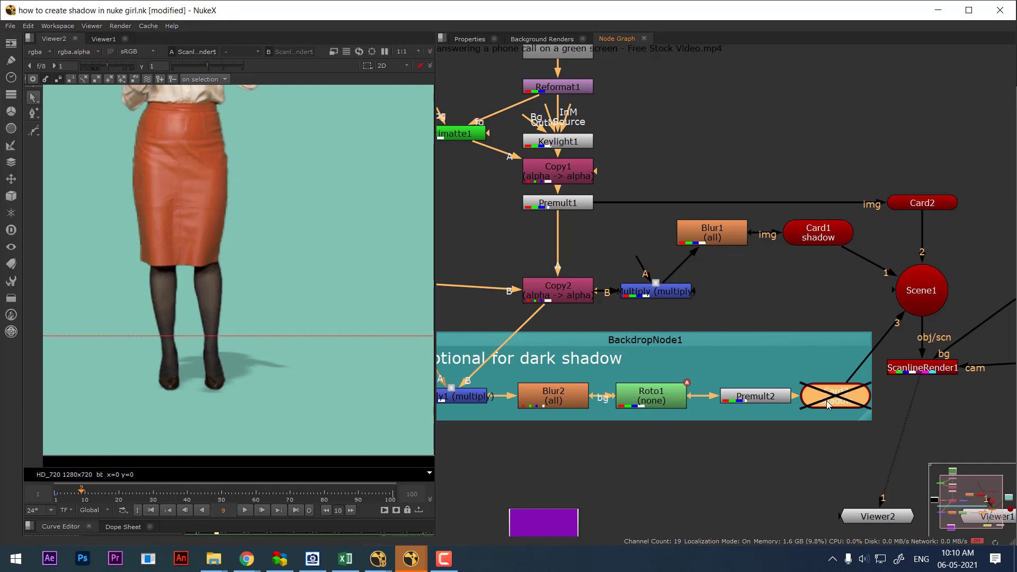
left_click(770, 402)
key("d")
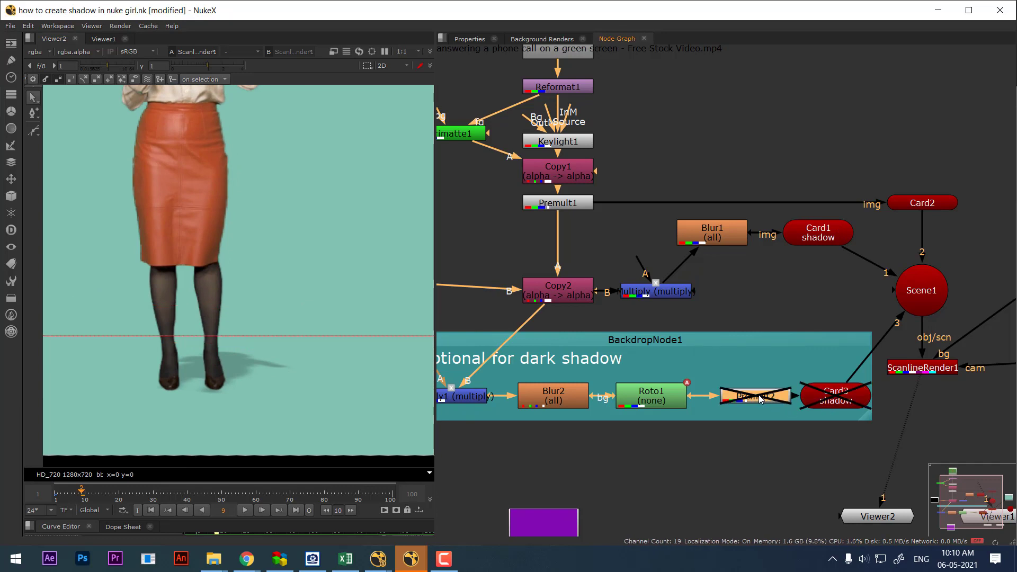
left_click(670, 400)
key("d")
left_click(539, 401)
key("d")
left_click(466, 399)
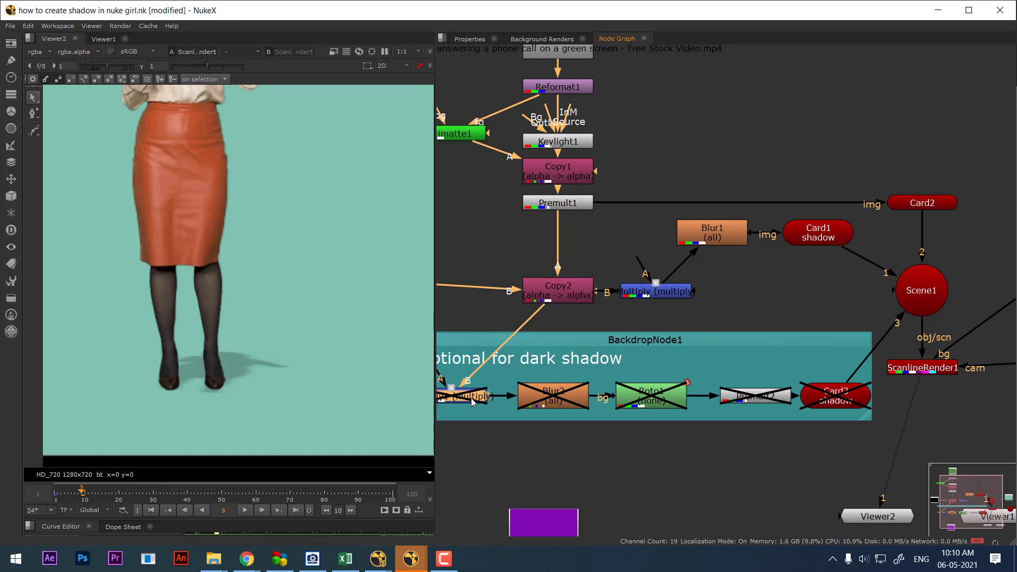
key("d")
middle_click_drag(647, 434, 643, 409)
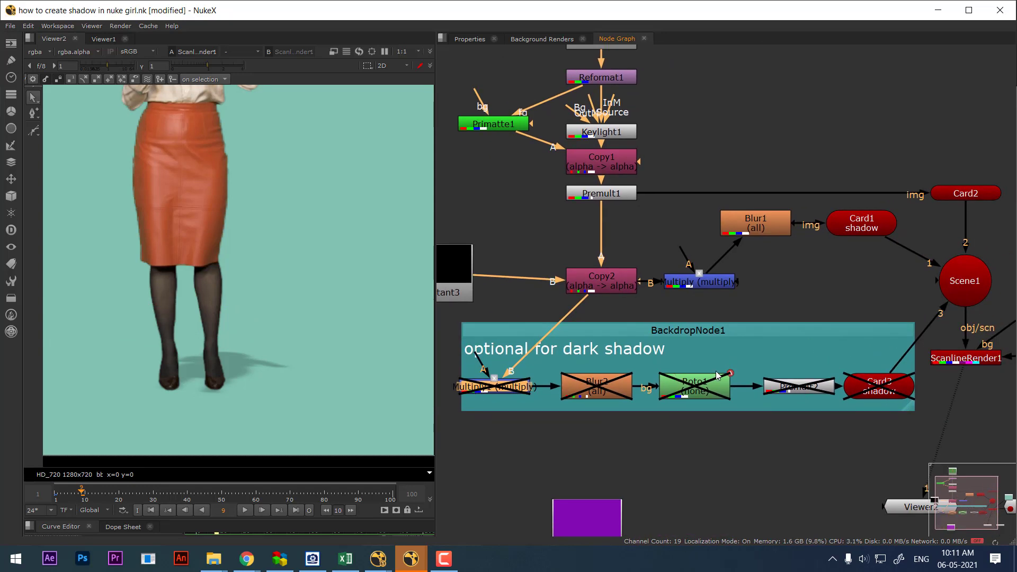
Step: Re-enable the Card3 shadow and Premult2 nodes in the optional dark shadow backdrop
left_click(875, 393)
key("d")
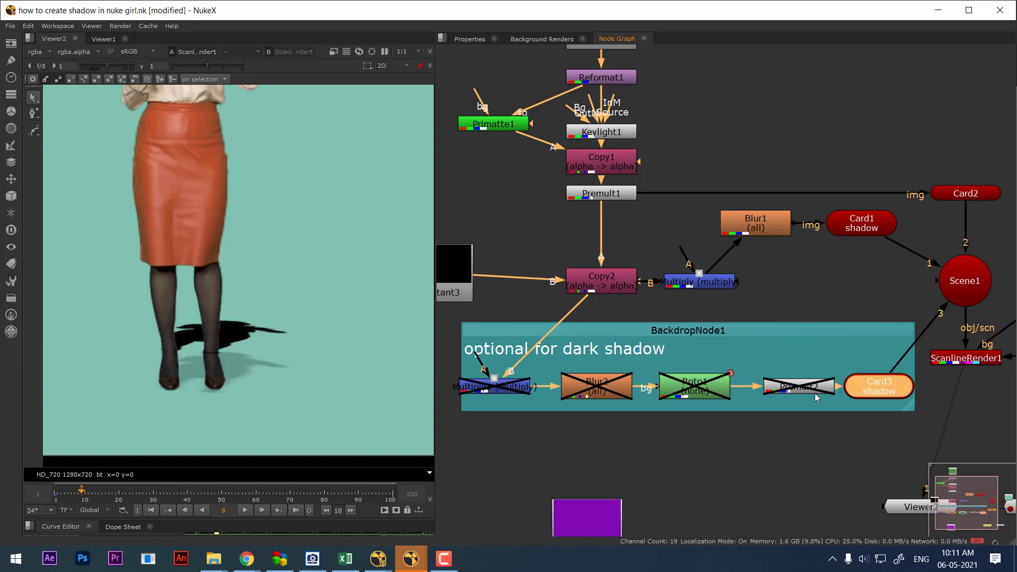
left_click(790, 392)
key("d")
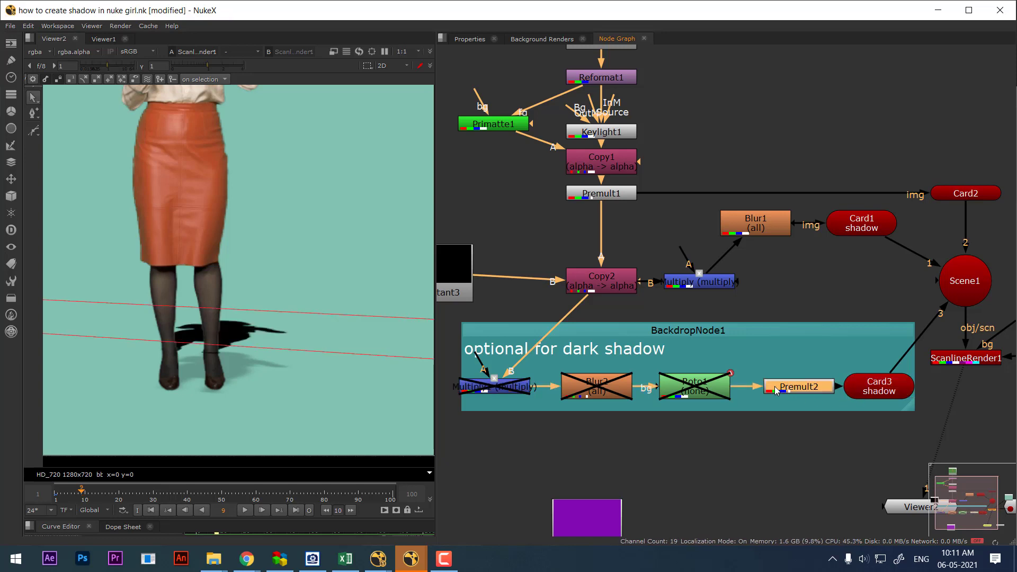
Step: Re-enable the Roto1 node, toggling it off and on to compare its effect on the dark shadow
left_click(698, 382)
key("d")
key("d")
key("d")
key("d")
key("d")
key("d")
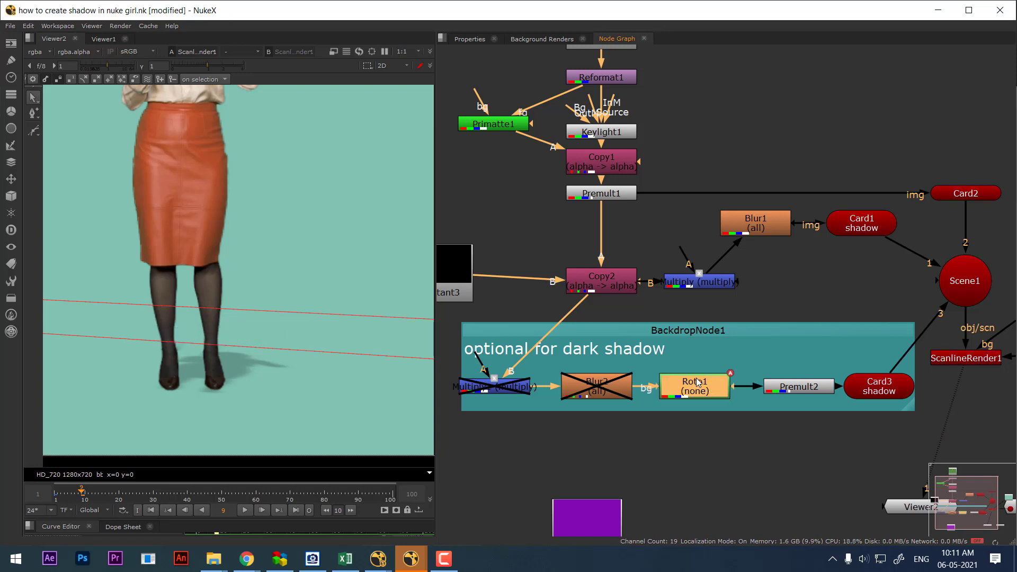
key("d")
Step: Re-enable the Blur2 and Multiply1 nodes in the optional dark shadow backdrop
left_click(596, 386)
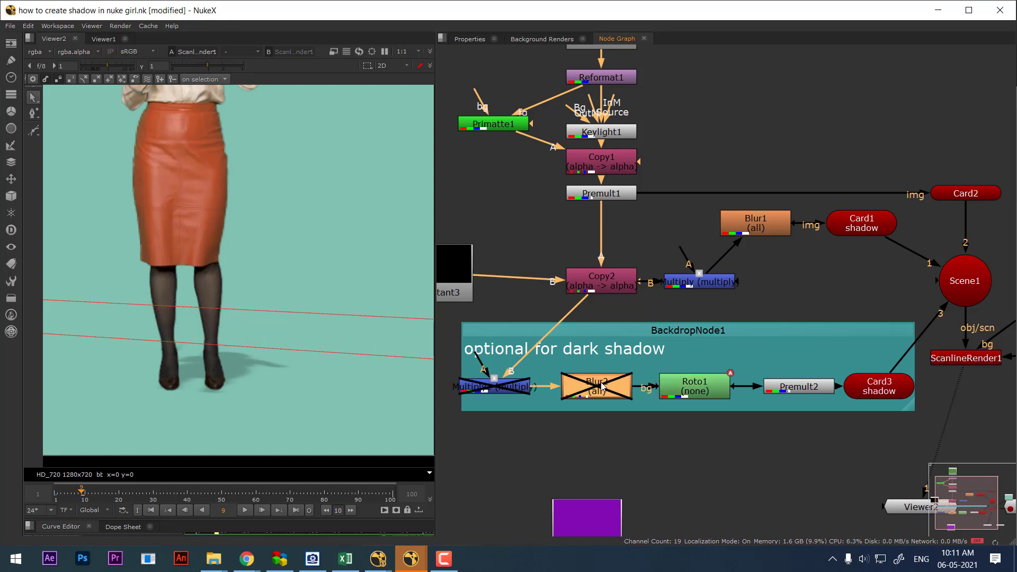
key("d")
left_click(462, 389)
key("d")
Step: Disable Roto1 and move the Card3 shadow onto the Card1 shadow at the woman's feet, translate about 0.038, -0.211, -2.263
left_click(683, 397)
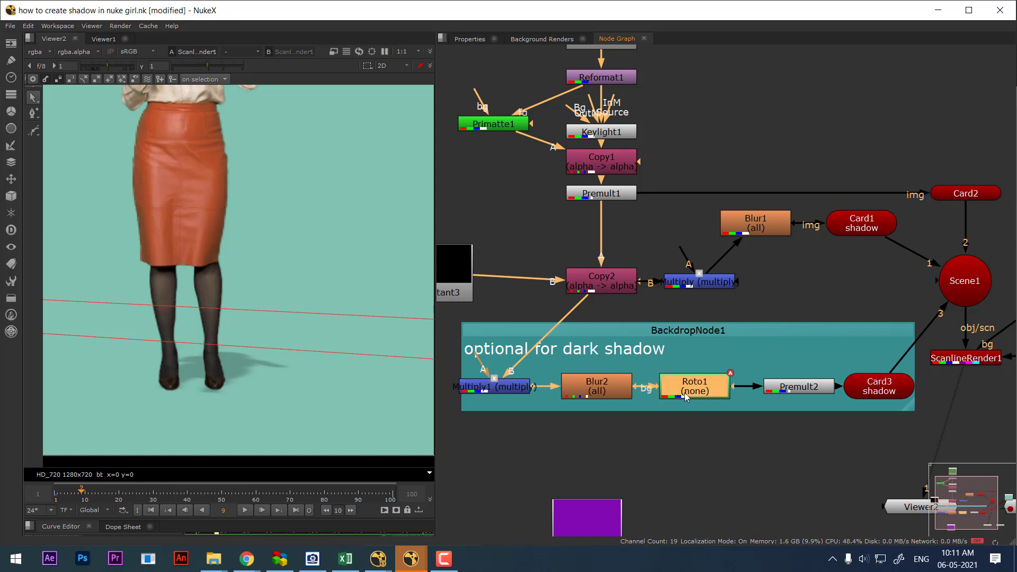
key("d")
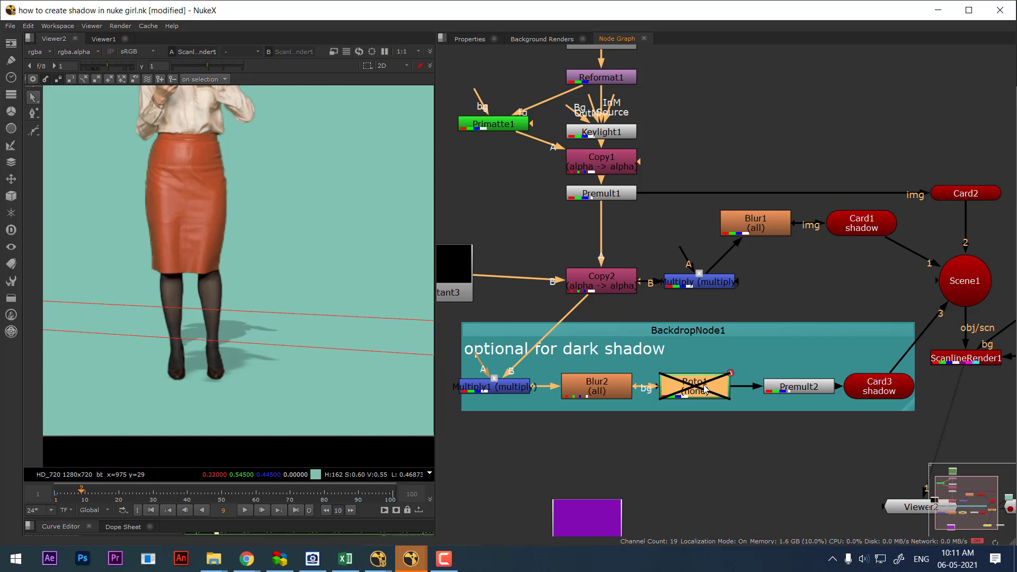
double_click(872, 394)
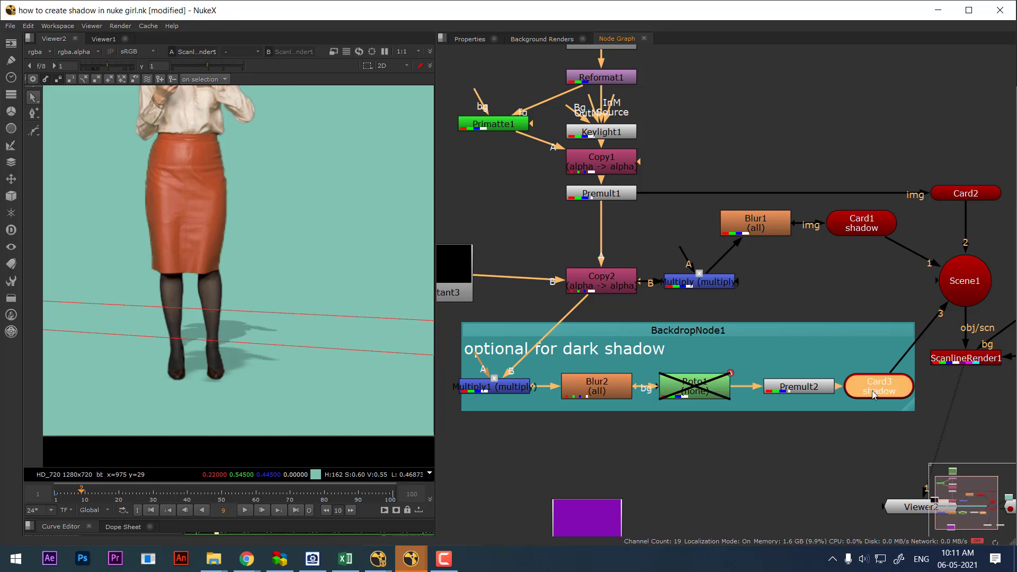
left_click_drag(224, 311, 222, 339)
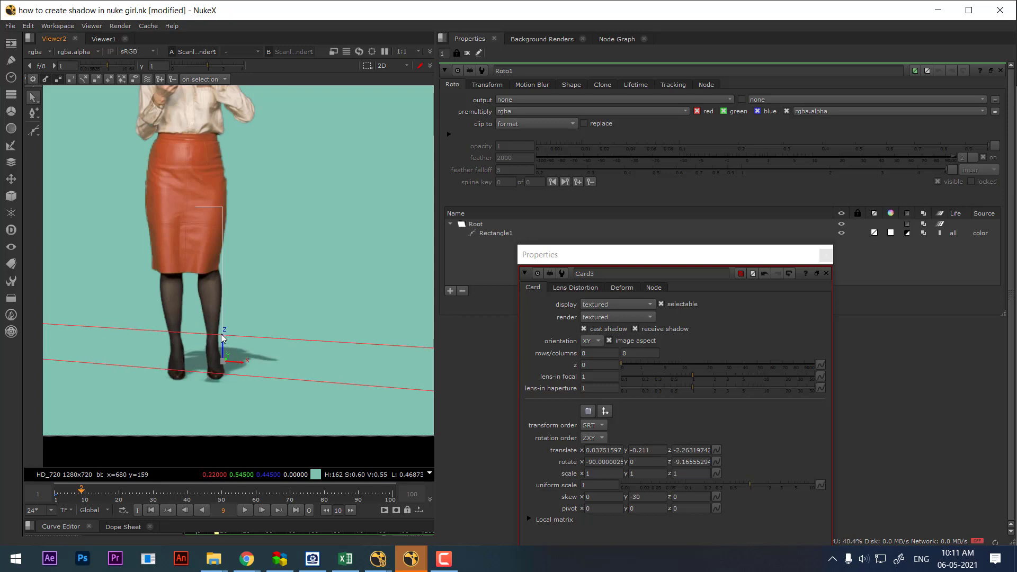
left_click(610, 39)
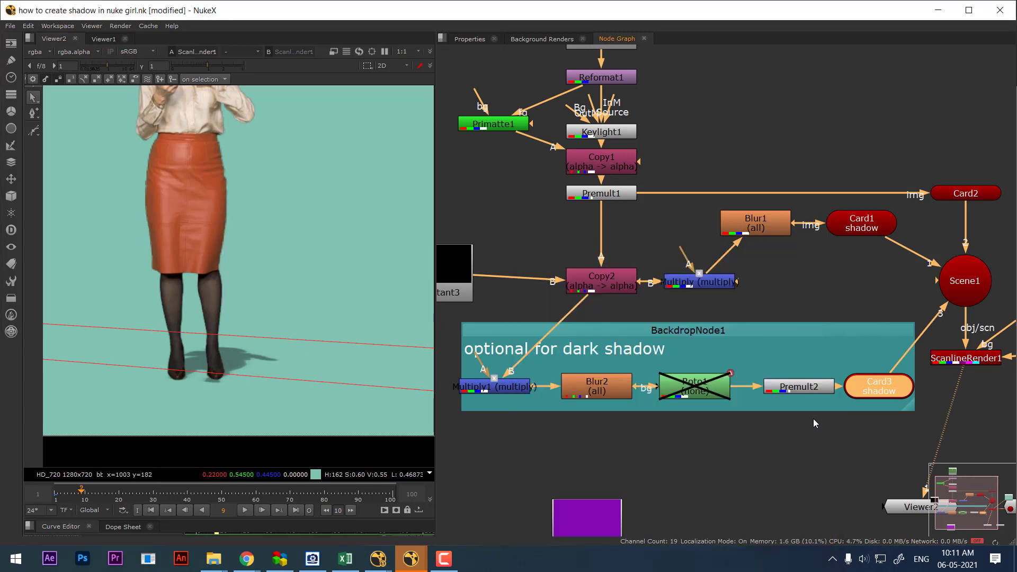
Step: Re-enable Roto1 and toggle it off and on to compare how it limits the repositioned dark shadow
left_click(702, 389)
key("d")
key("d")
key("d")
key("d")
key("d")
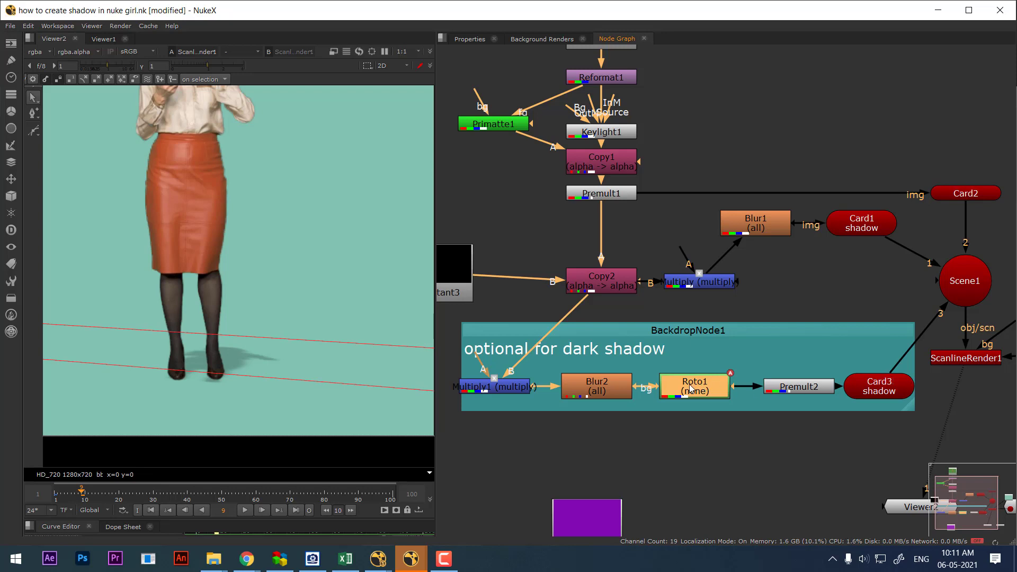
Step: Open the Roto1 settings, toggle the invert option of the Rectangle1 shape, close the settings and return to the node graph
double_click(690, 388)
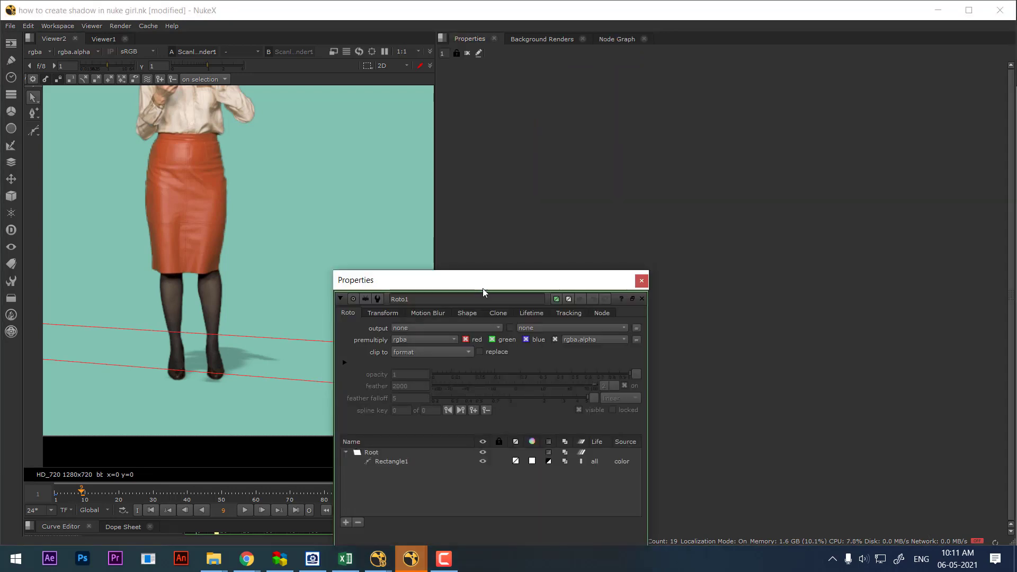
left_click_drag(481, 291, 580, 180)
left_click(521, 326)
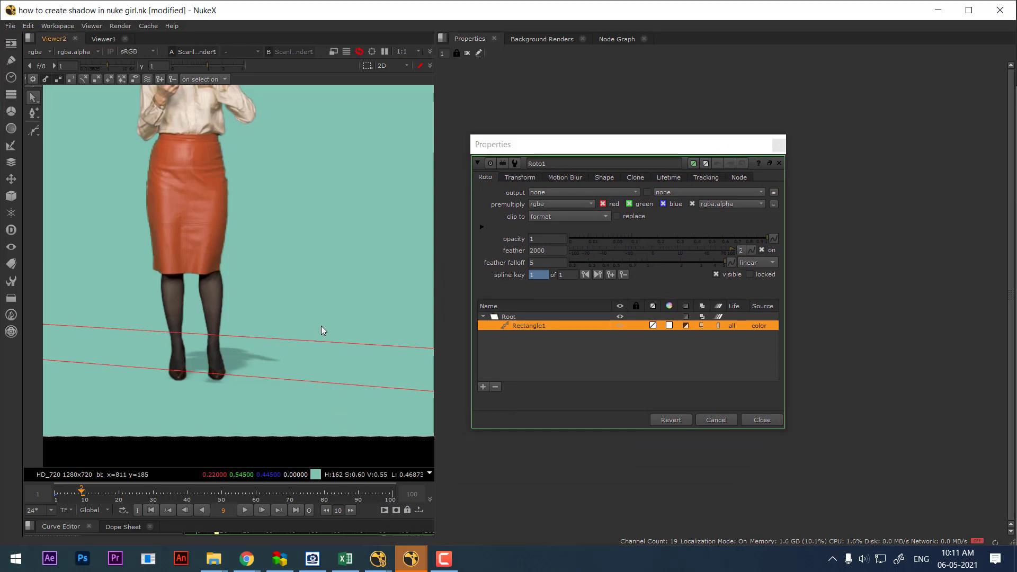
left_click(685, 325)
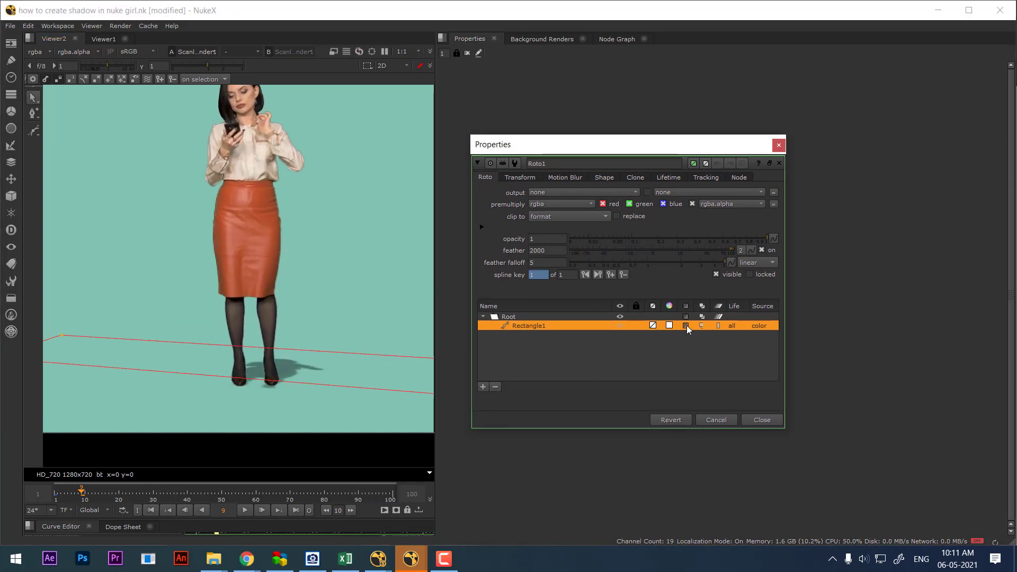
left_click(762, 420)
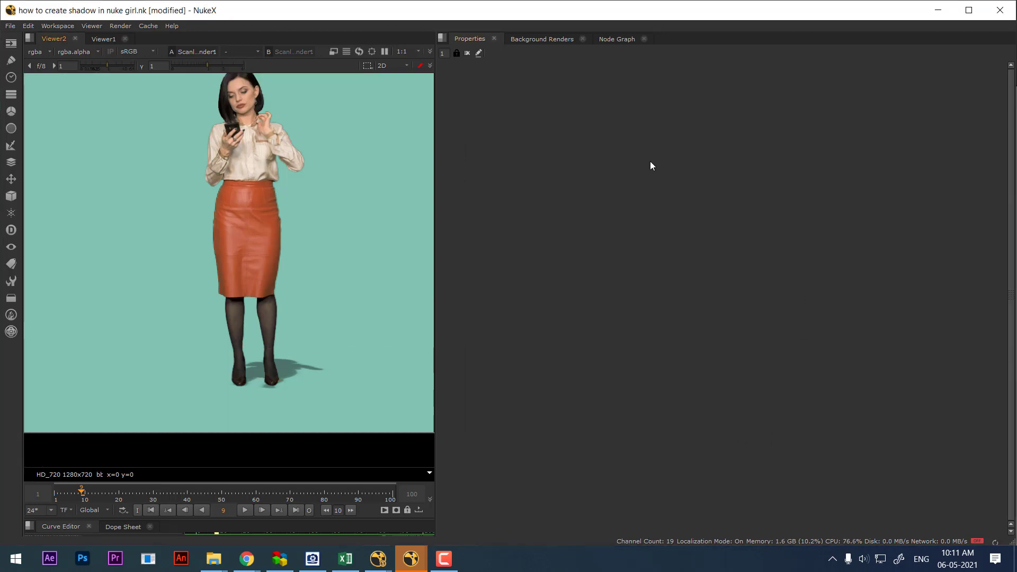
left_click(614, 39)
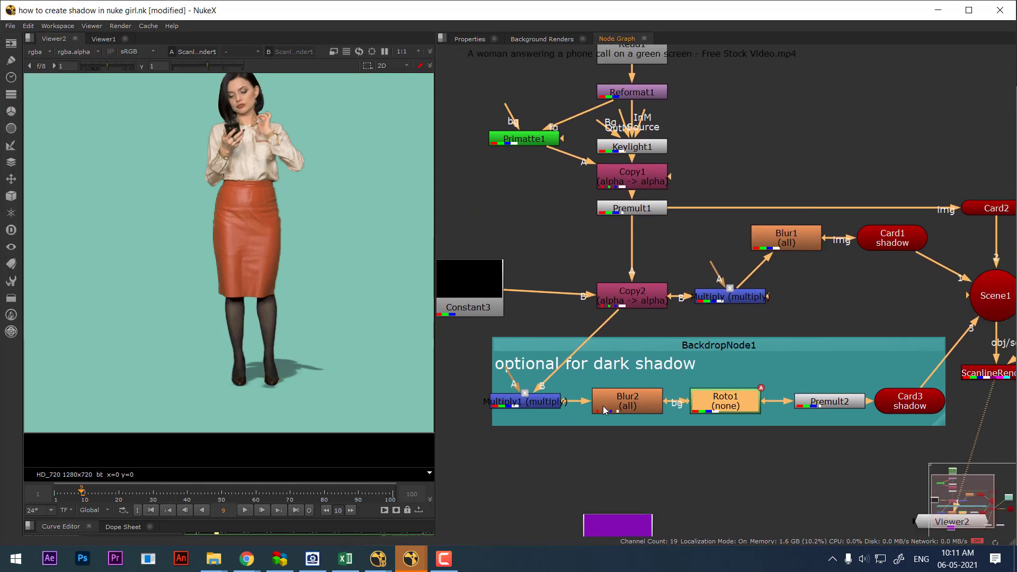
Step: Select the Multiply1, Blur2, Roto1 and Premult2 nodes in the optional dark shadow backdrop
scroll(602, 364, "down", 3)
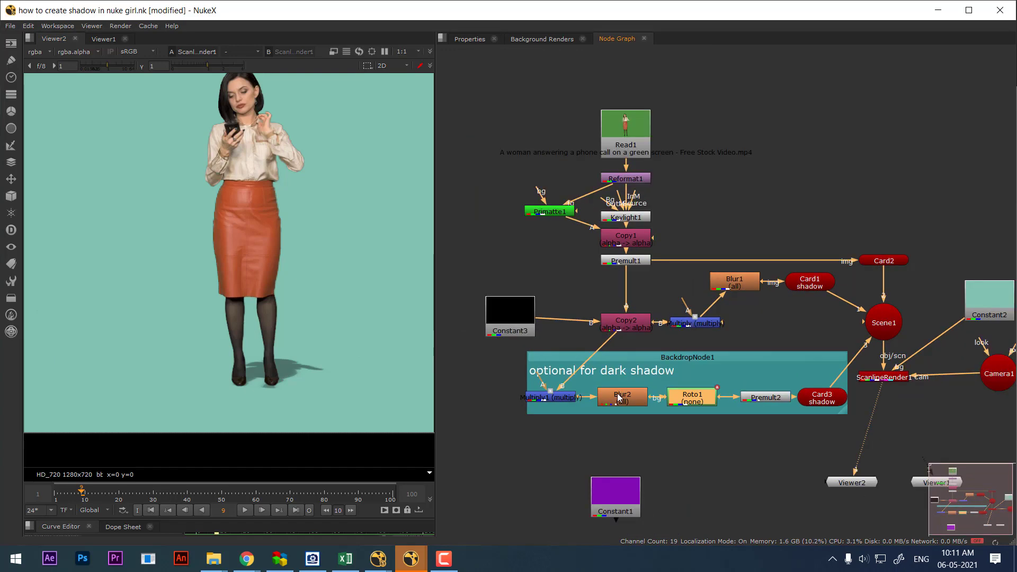
left_click_drag(509, 355, 839, 437)
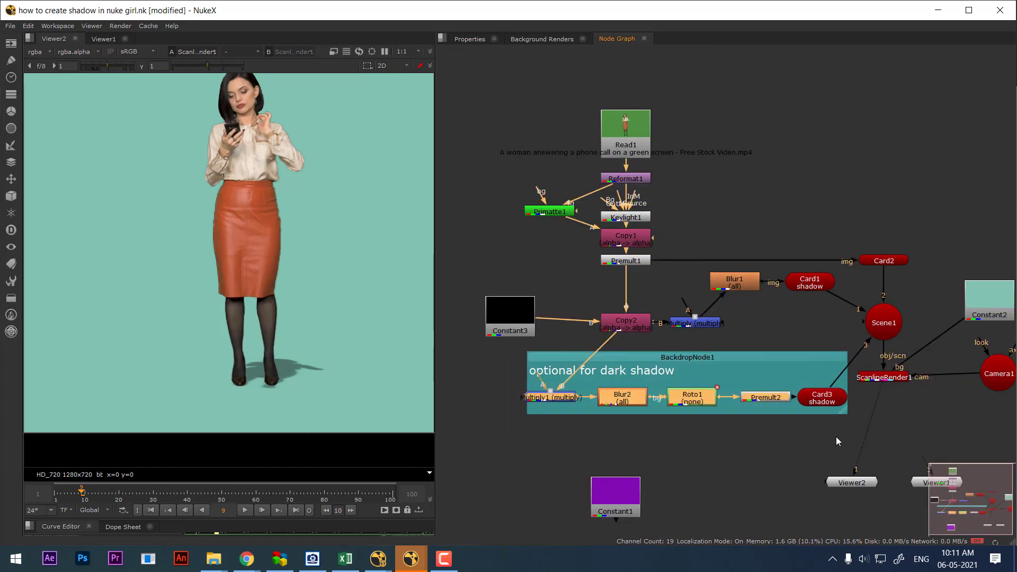
left_click(444, 559)
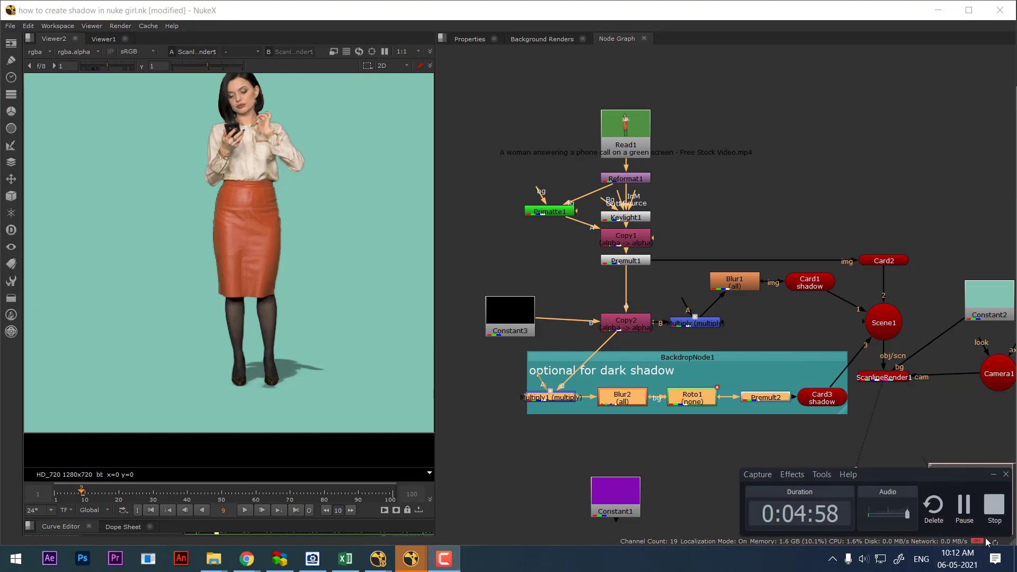